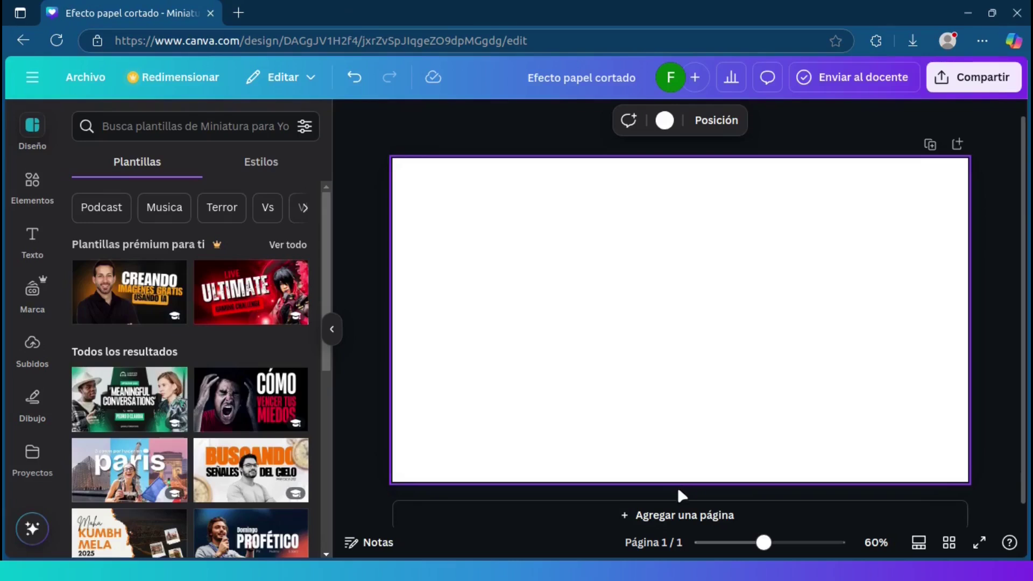
- Add the green-top photo from Subidos and enlarge it to cover most of the page
click(681, 489)
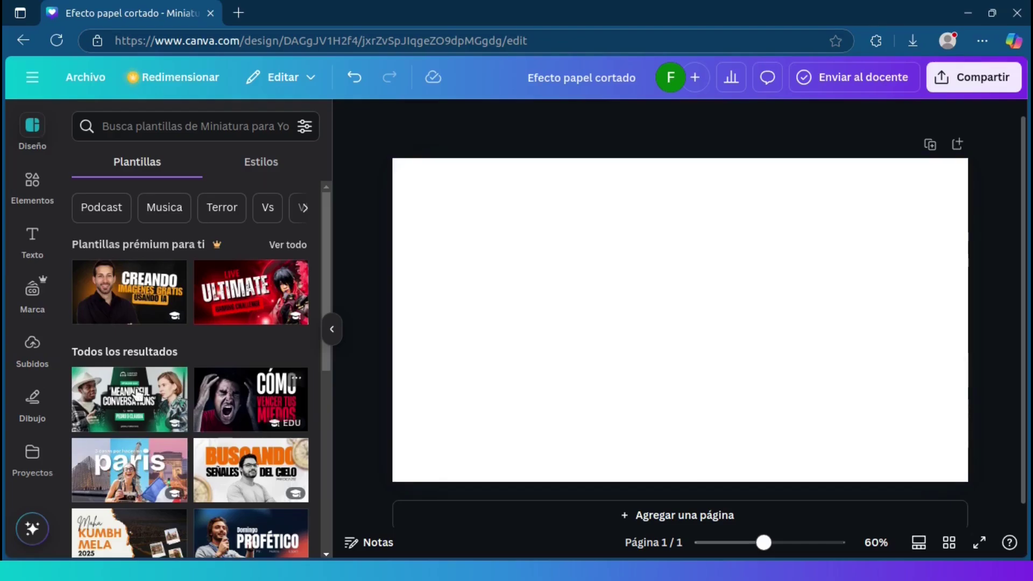
click(28, 355)
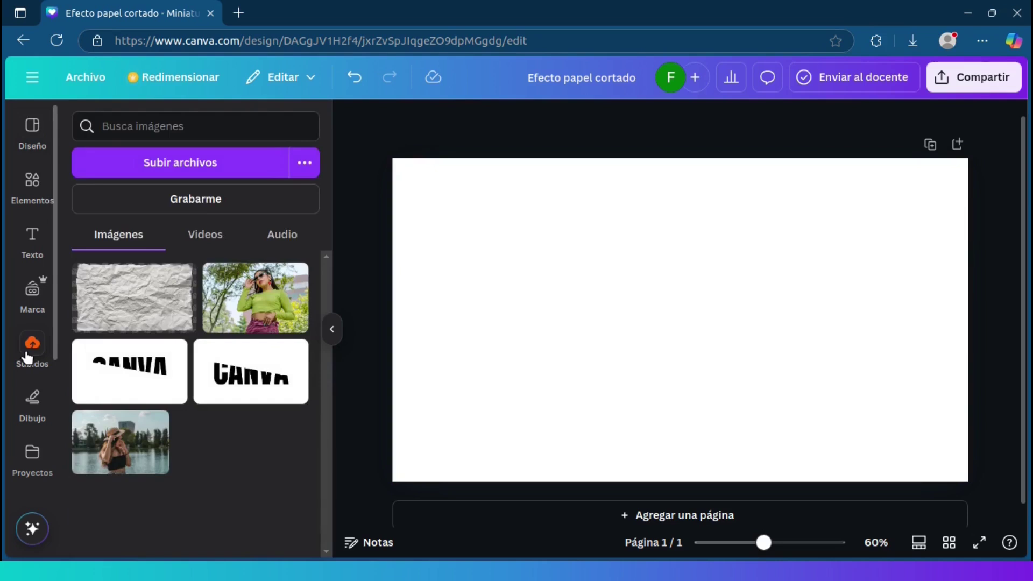
click(227, 317)
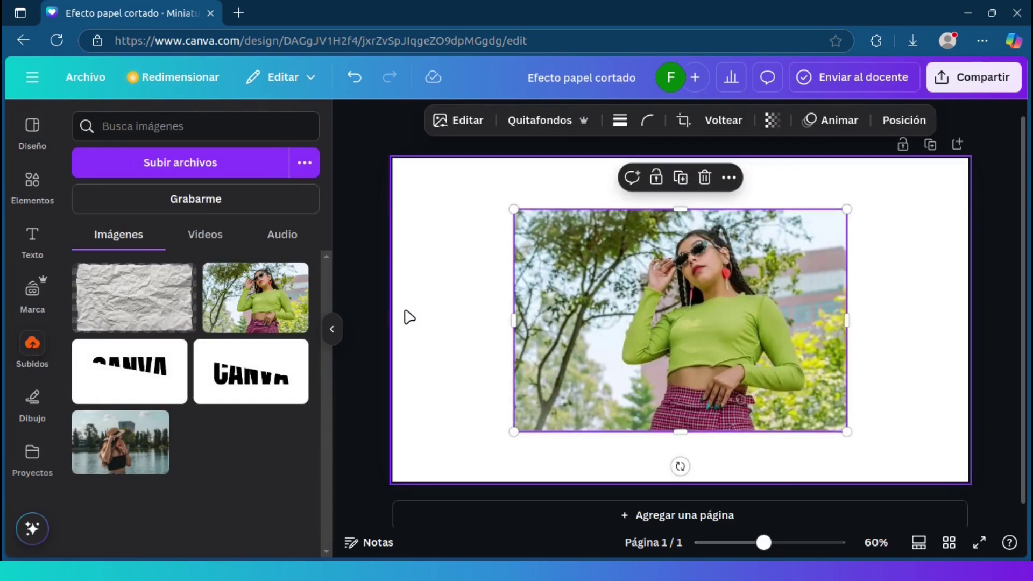
drag(513, 208, 438, 157)
drag(847, 432, 932, 469)
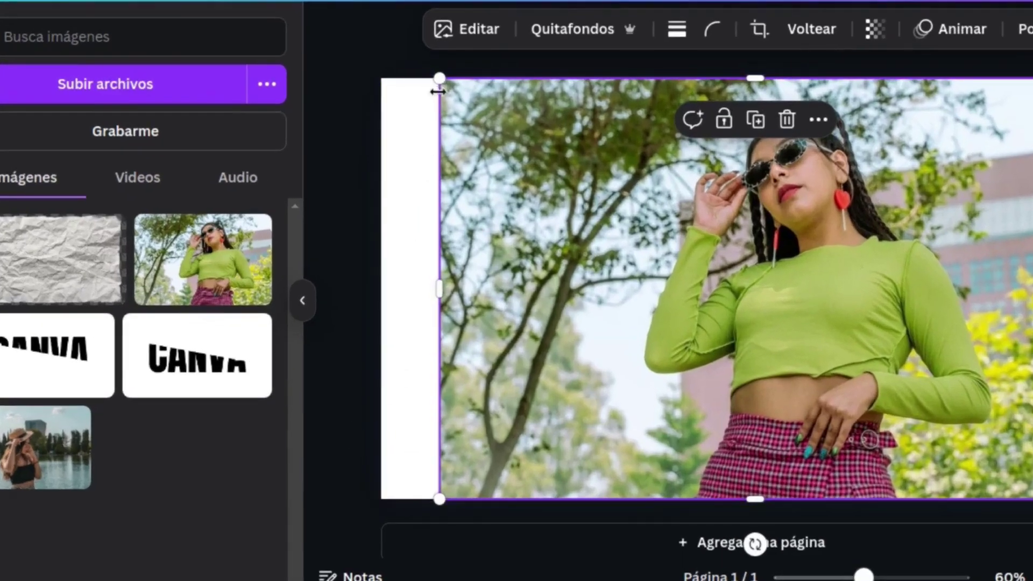
click(475, 38)
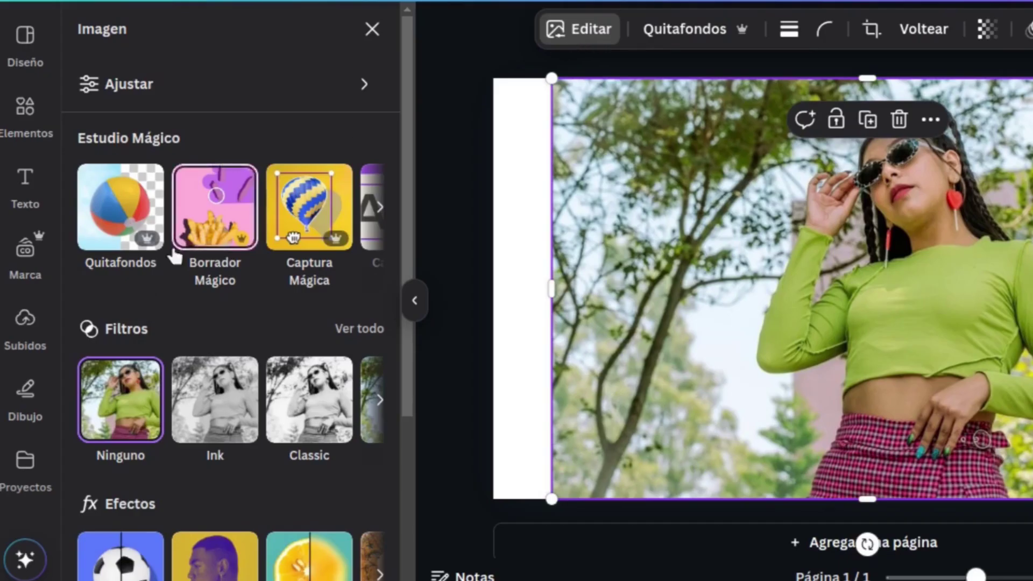
- Remove the photo's background with Quitafondos, leaving the woman cut out on white
click(120, 205)
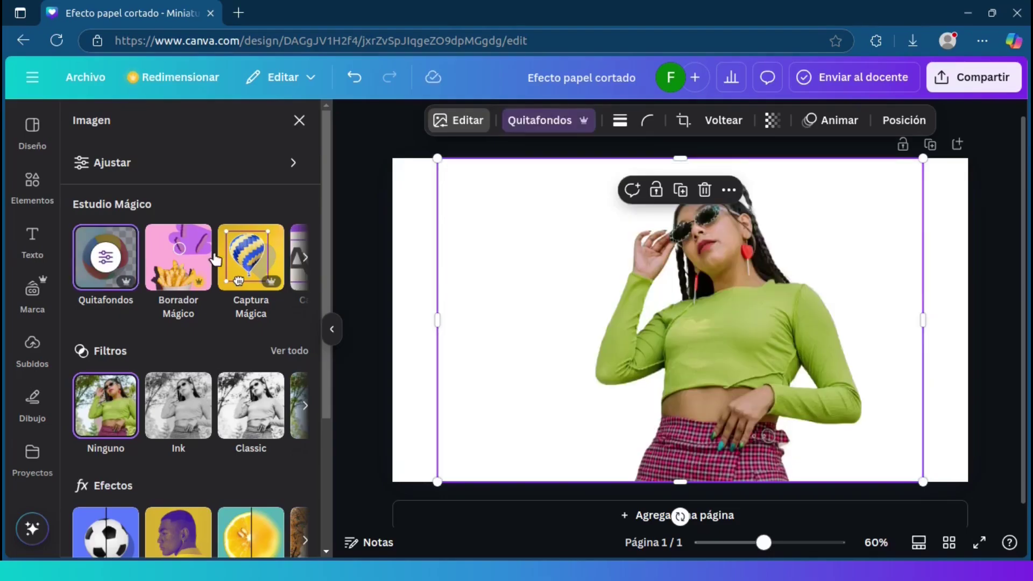
click(386, 259)
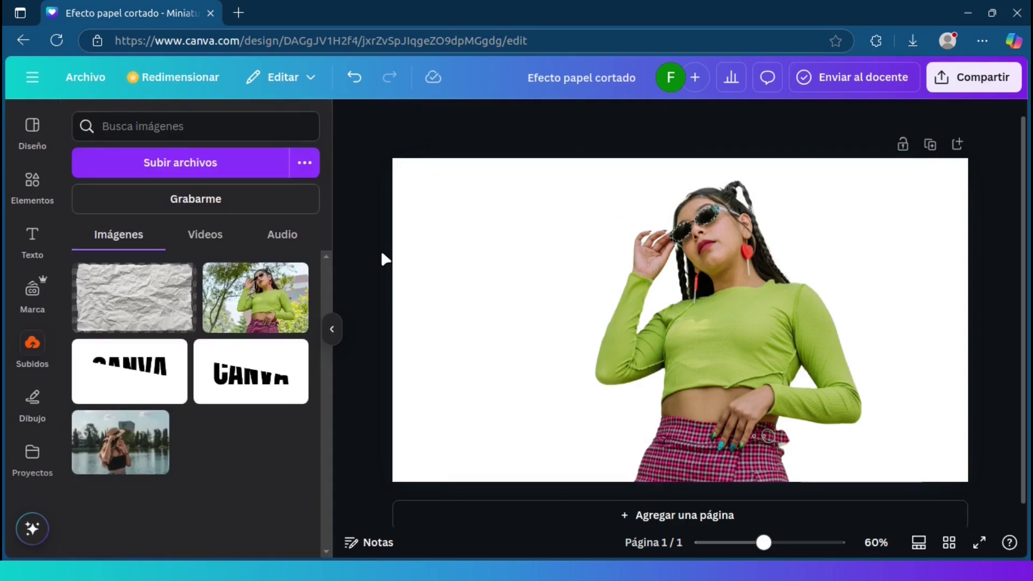
mouse_move(133, 297)
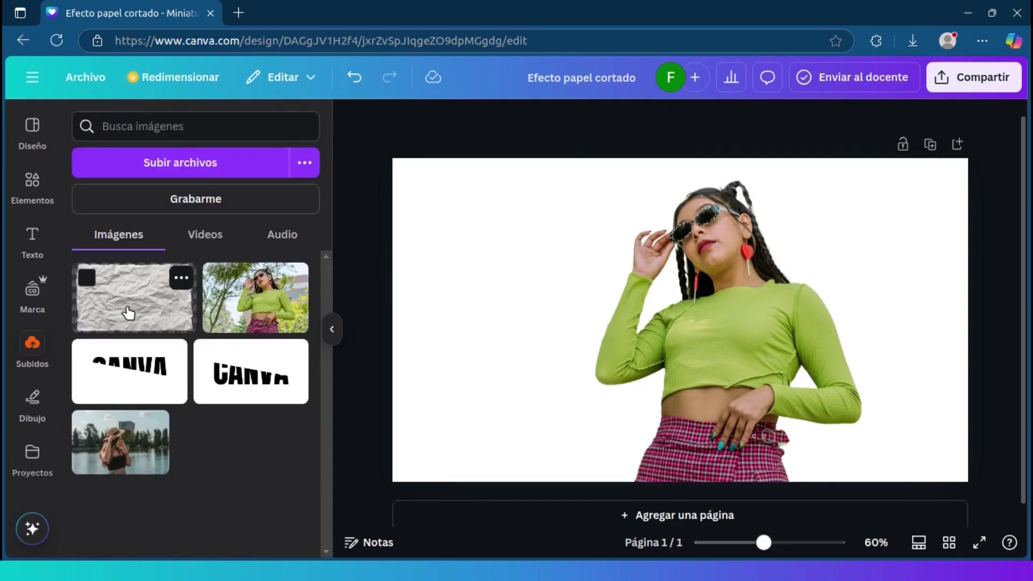
- Add the crumpled-paper upload, stretch it over the page, and send it to the back
click(128, 313)
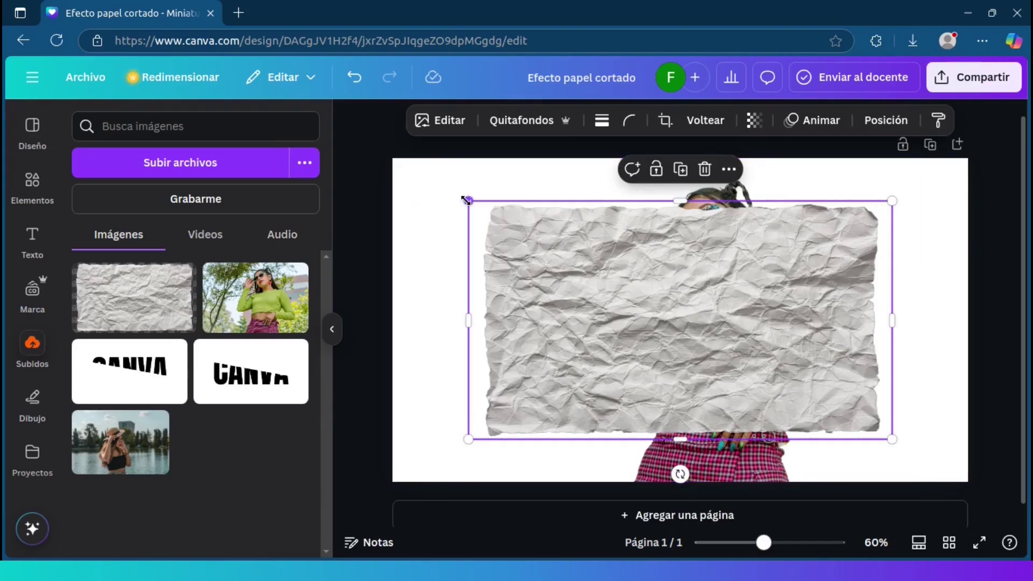
drag(462, 192, 387, 150)
mouse_move(892, 440)
mouse_down()
mouse_move(948, 459)
mouse_move(989, 491)
mouse_move(969, 491)
mouse_up()
drag(857, 415, 867, 414)
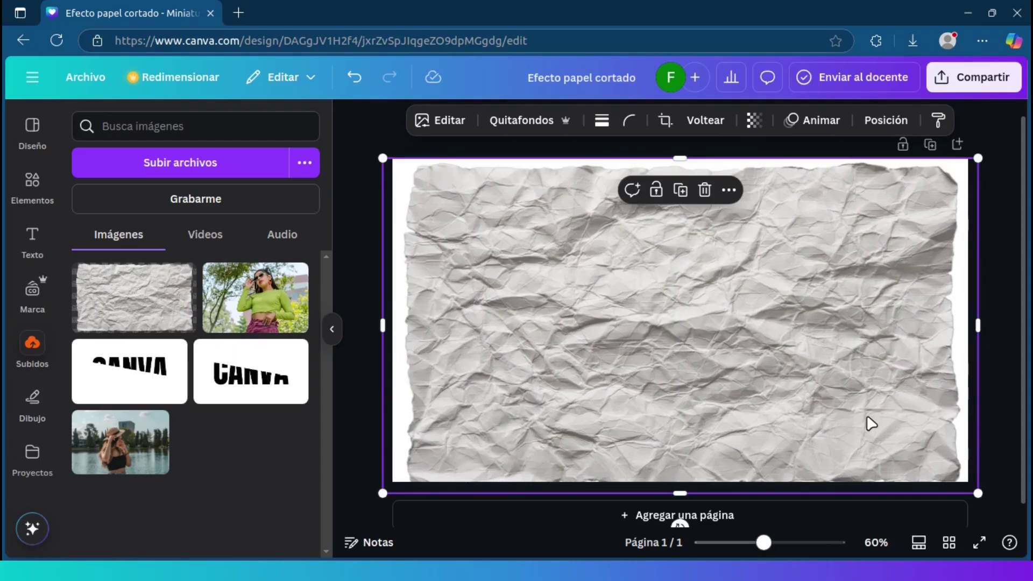
right_click(871, 424)
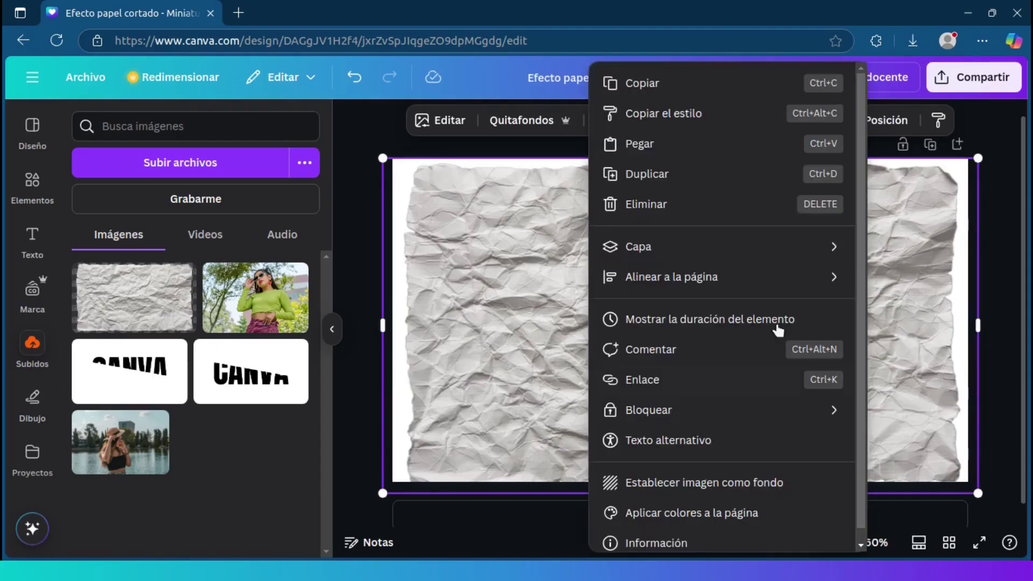
mouse_move(638, 247)
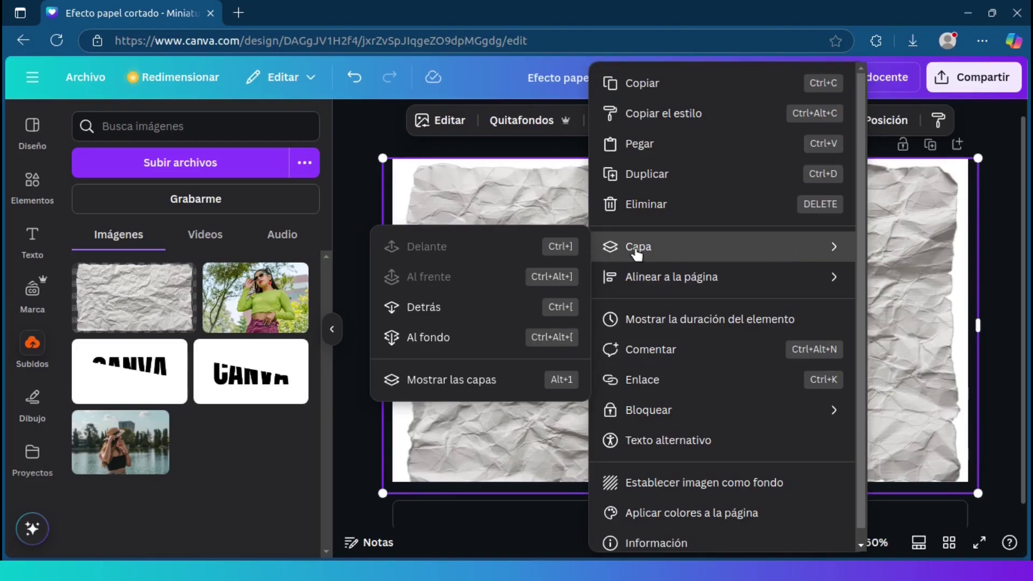
click(424, 307)
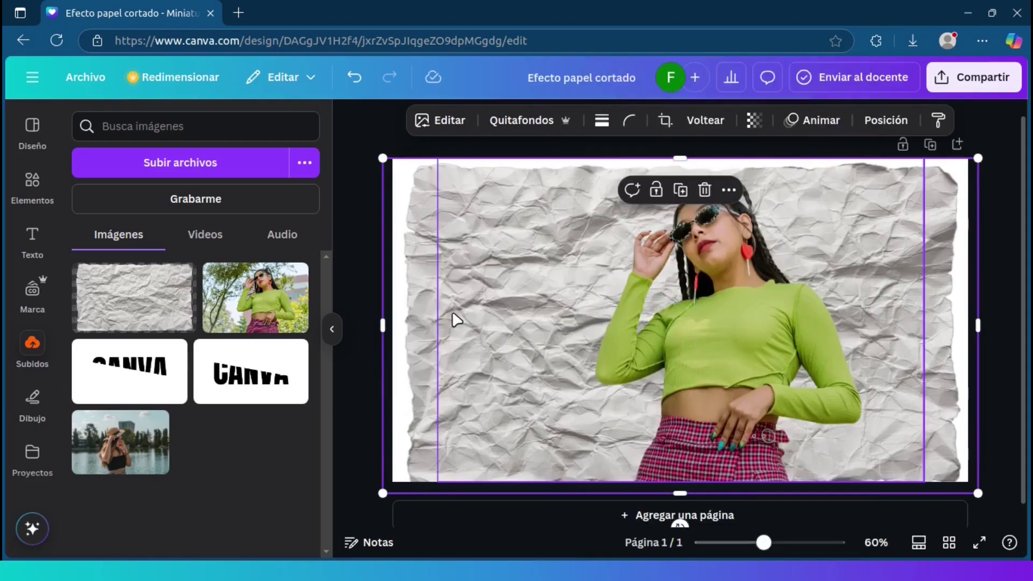
- Download the design as a transparent 1,920 × 1,080 PNG and upload it back into Subidos
click(363, 278)
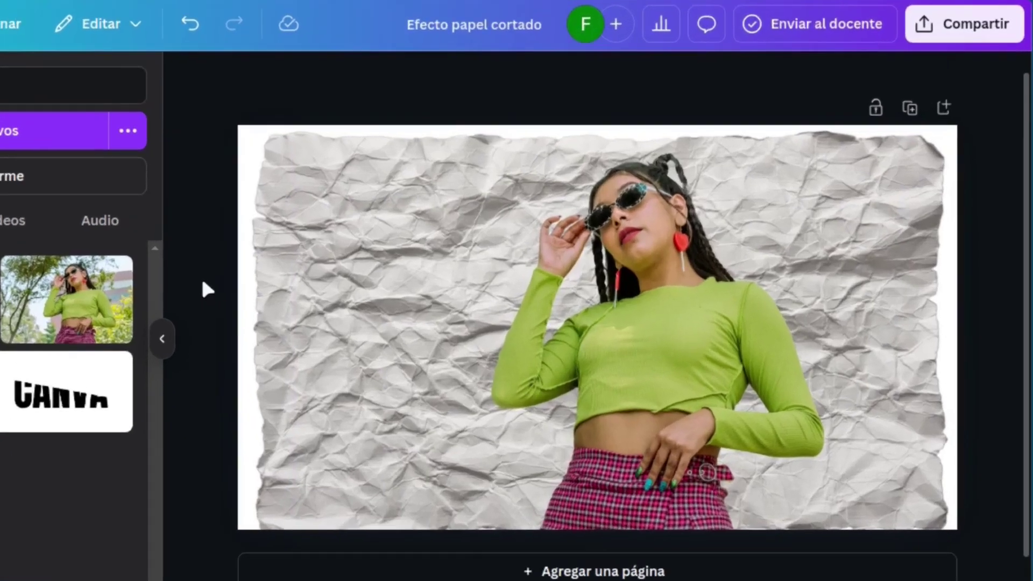
click(990, 27)
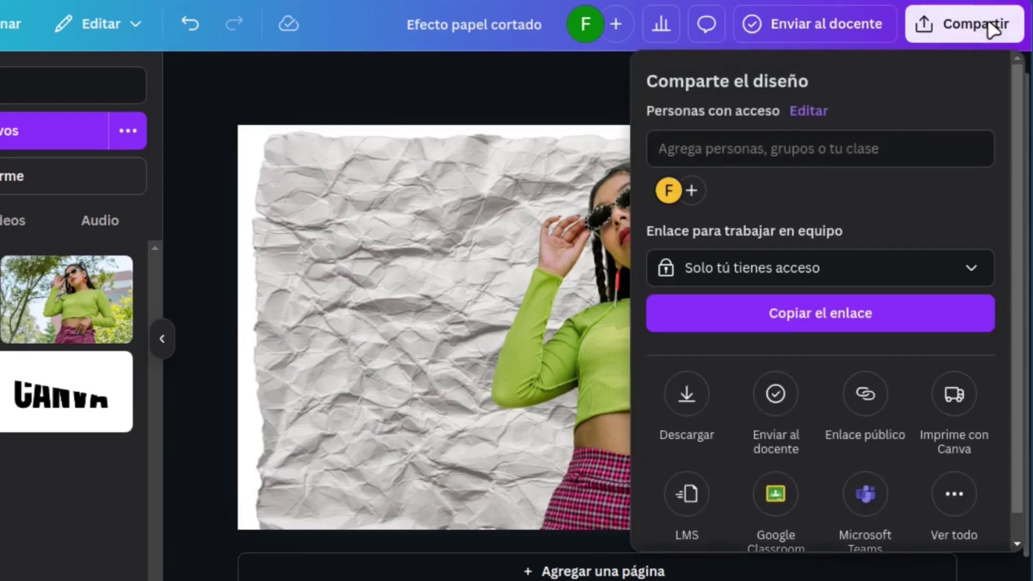
click(691, 396)
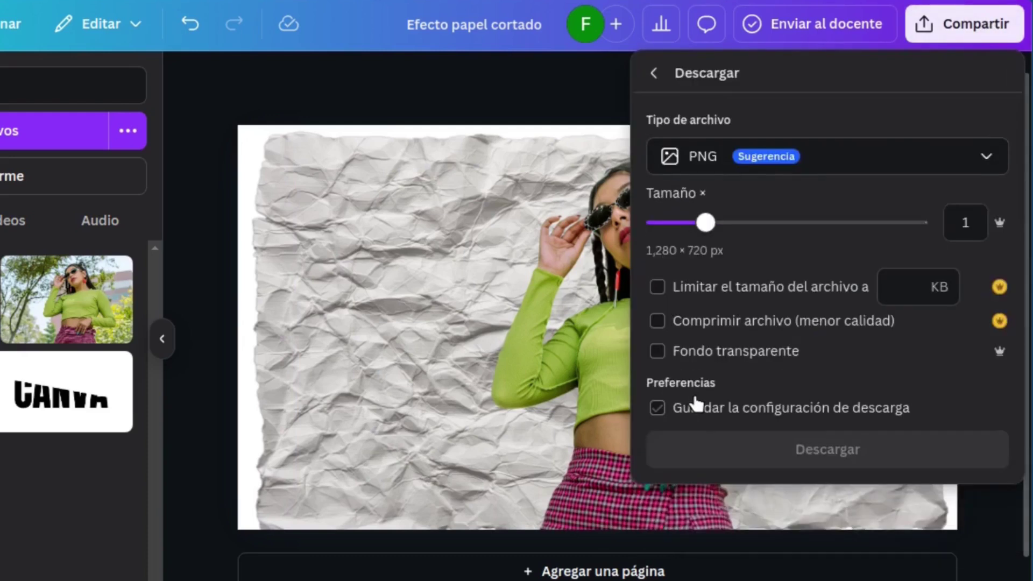
click(695, 405)
click(658, 352)
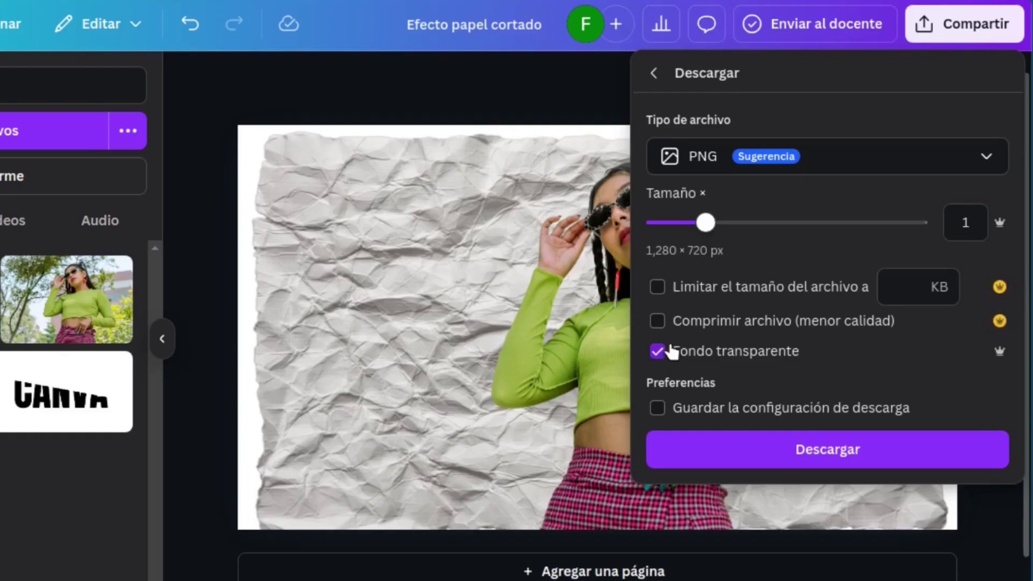
drag(706, 223, 756, 225)
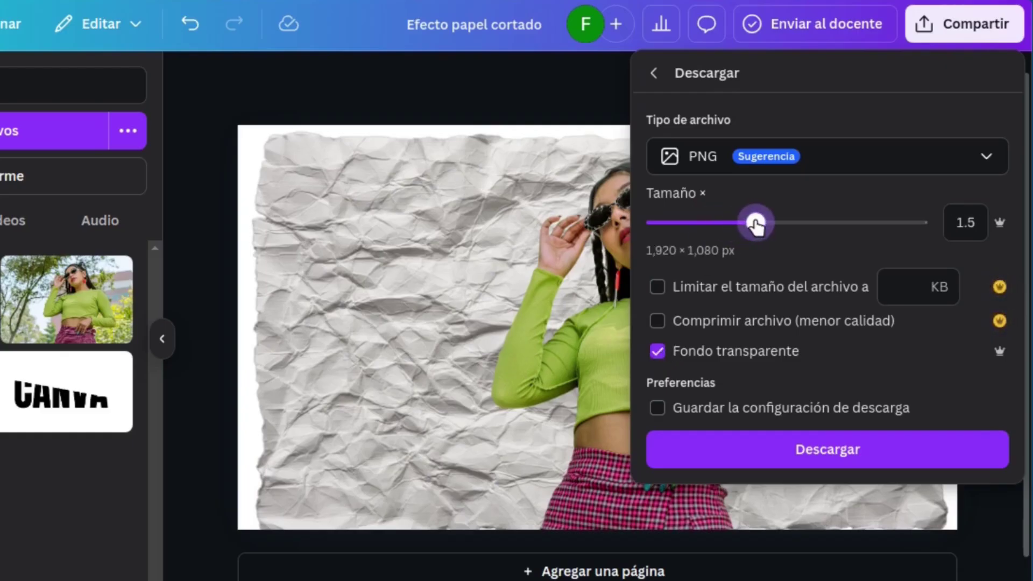
click(814, 457)
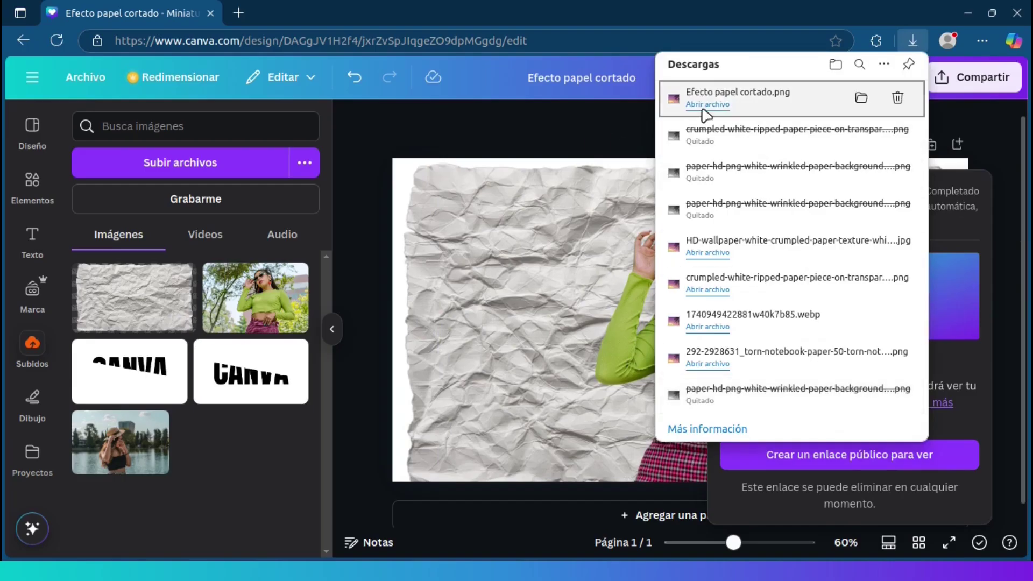
drag(705, 114, 220, 409)
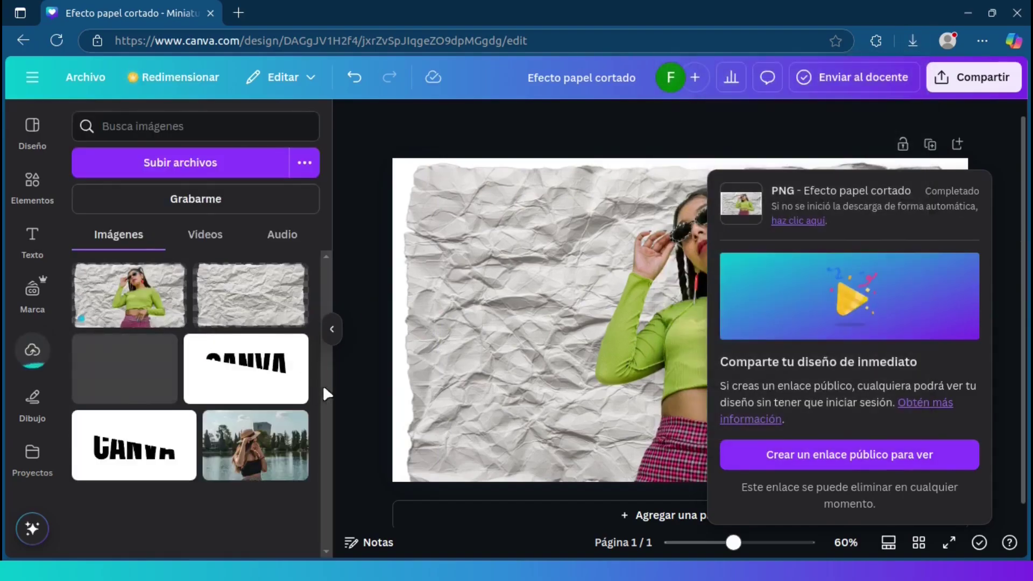
- Delete both the woman cut-out and the crumpled-paper background from the page
click(364, 347)
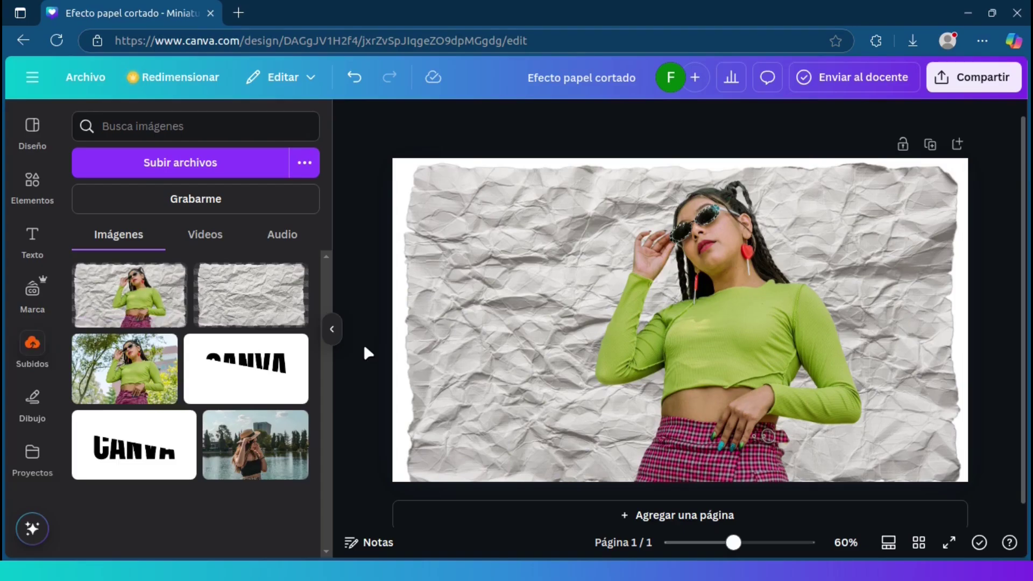
click(721, 339)
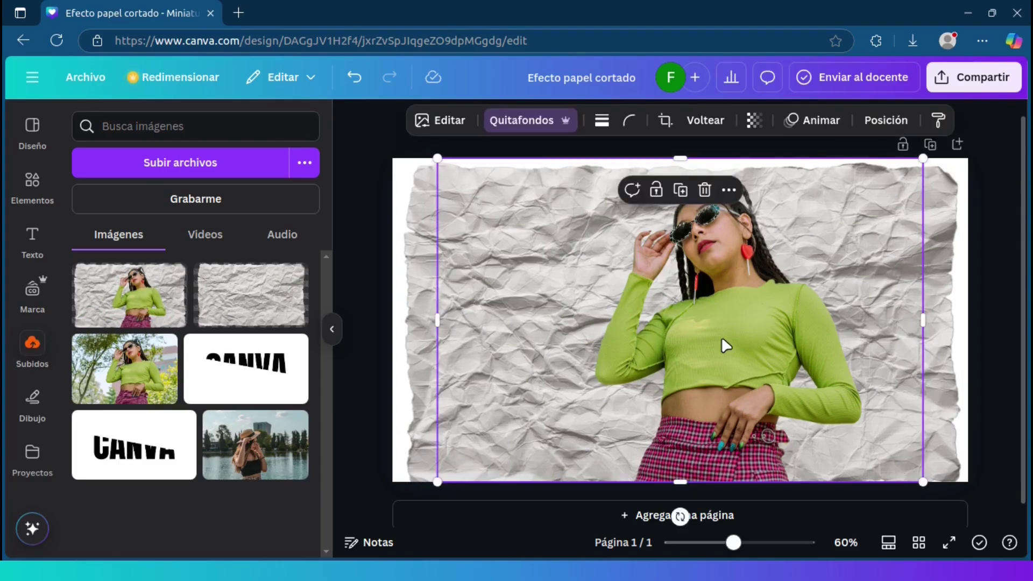
click(705, 188)
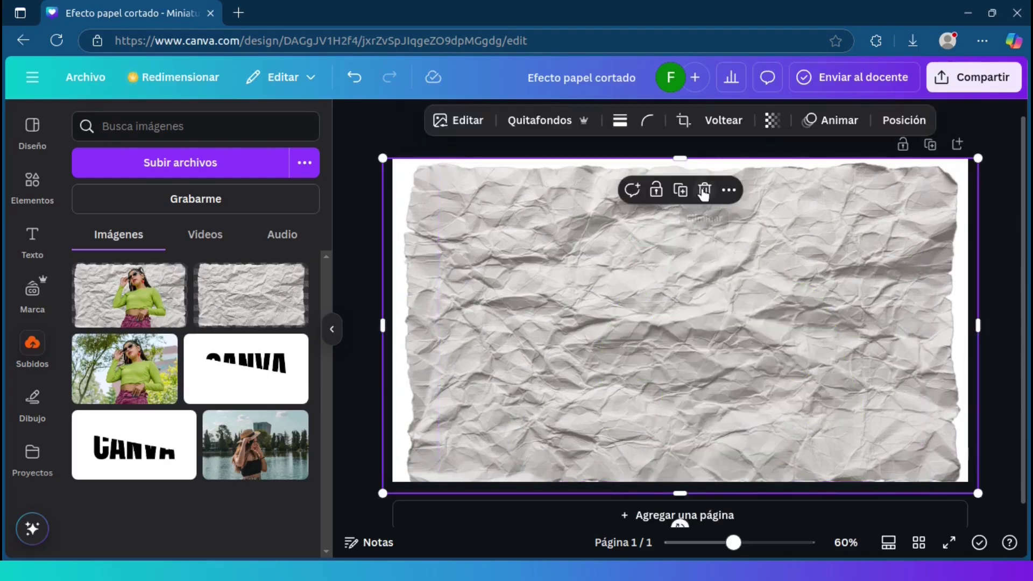
click(703, 191)
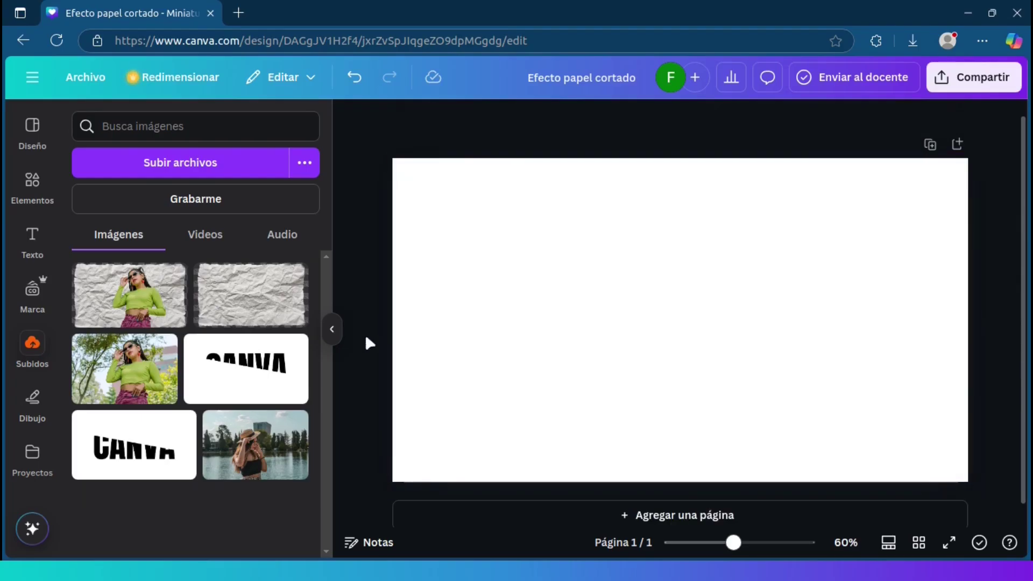
- Add the exported woman-on-paper PNG and stretch it to fill the page at 1,280 × 720
click(143, 315)
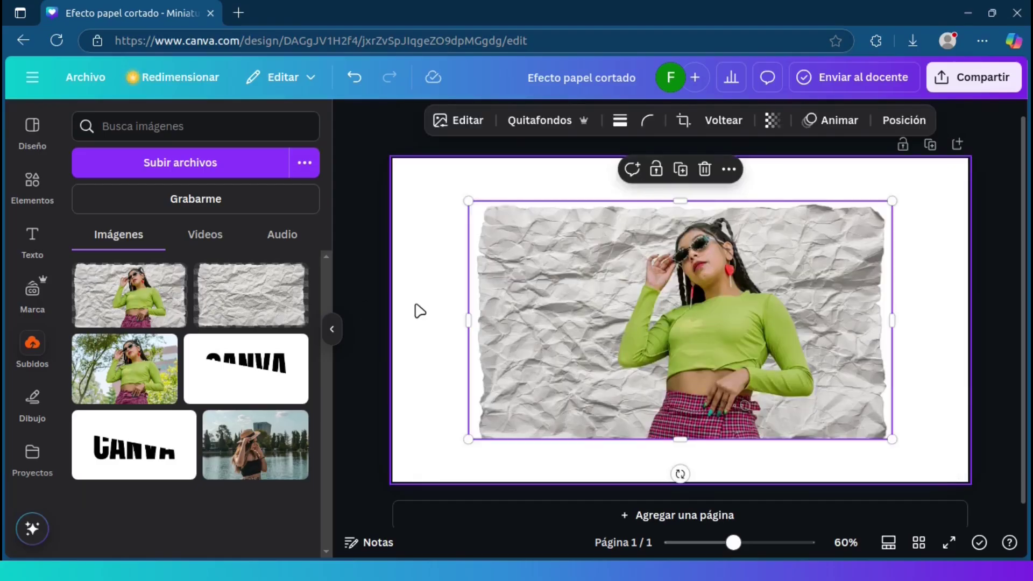
drag(468, 201, 393, 159)
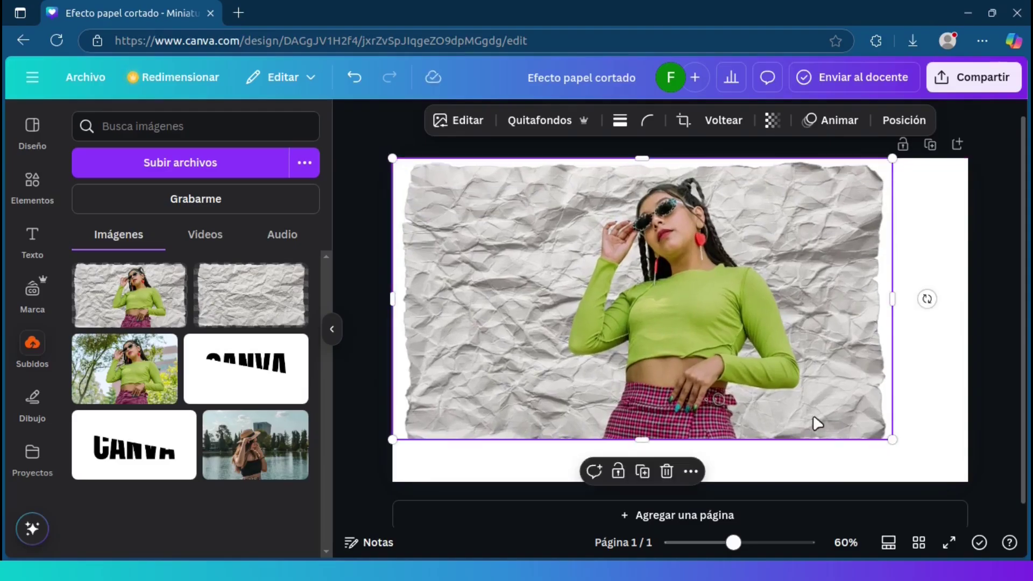
drag(889, 438, 977, 466)
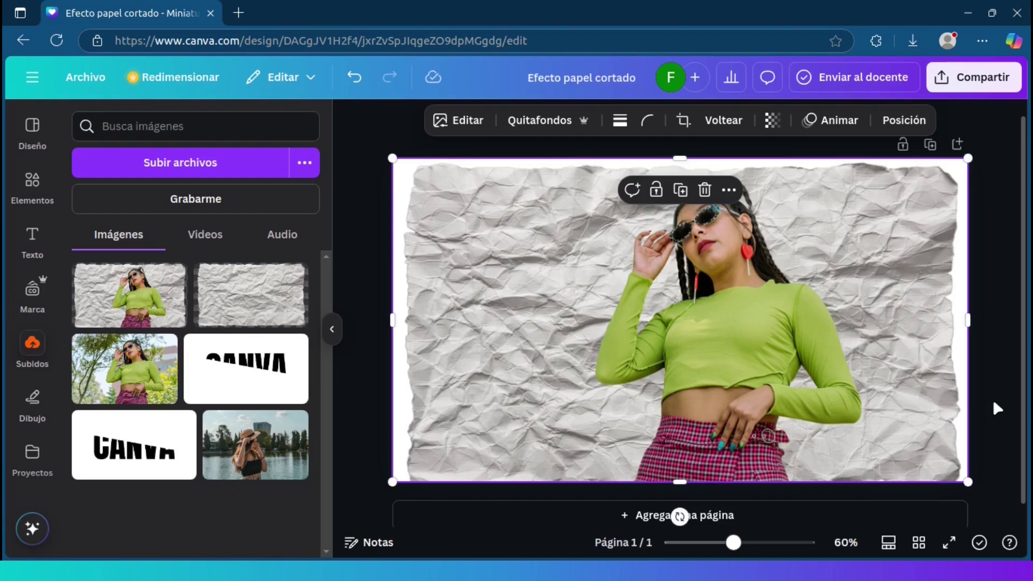
click(993, 402)
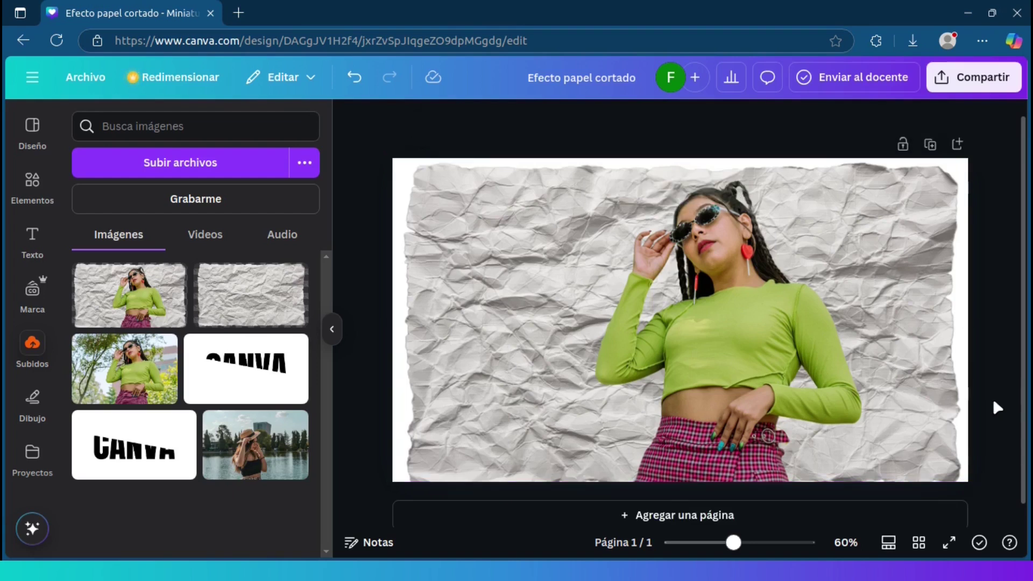
- Search the Apps panel for 'Choppy Crop' and open the Choppy Crop app
click(916, 405)
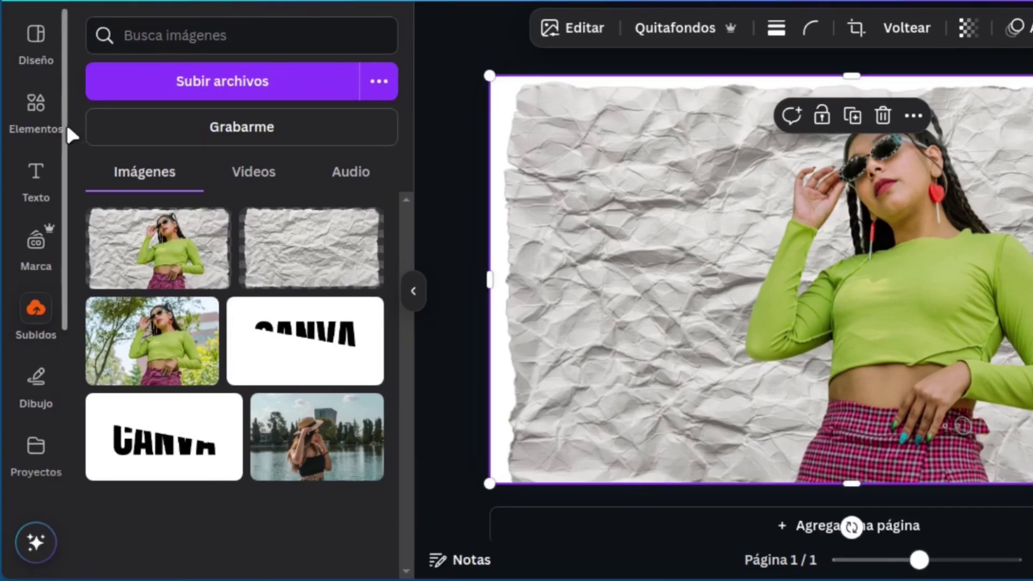
scroll(64, 161, down, 1)
scroll(70, 269, down, 3)
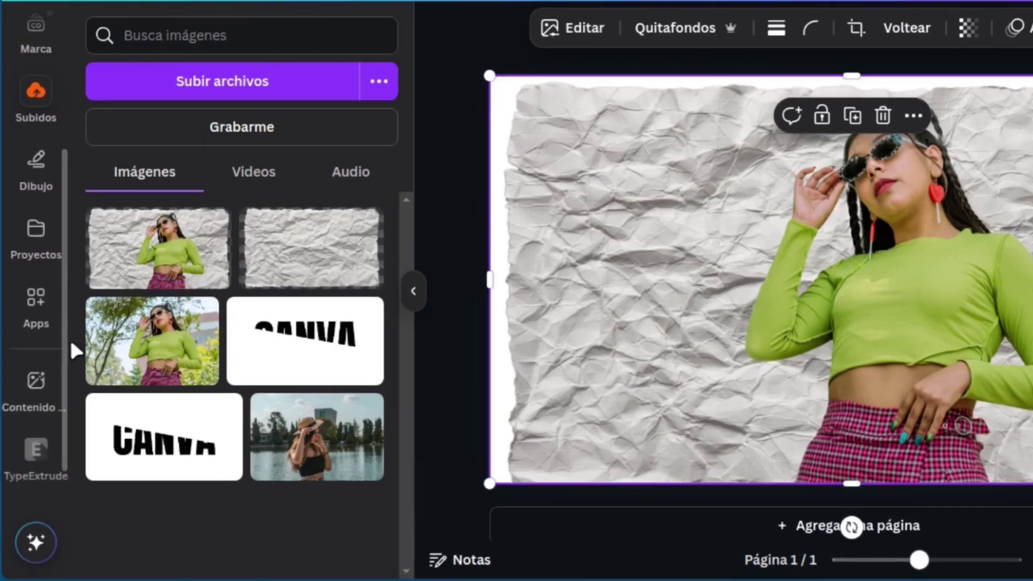
click(34, 301)
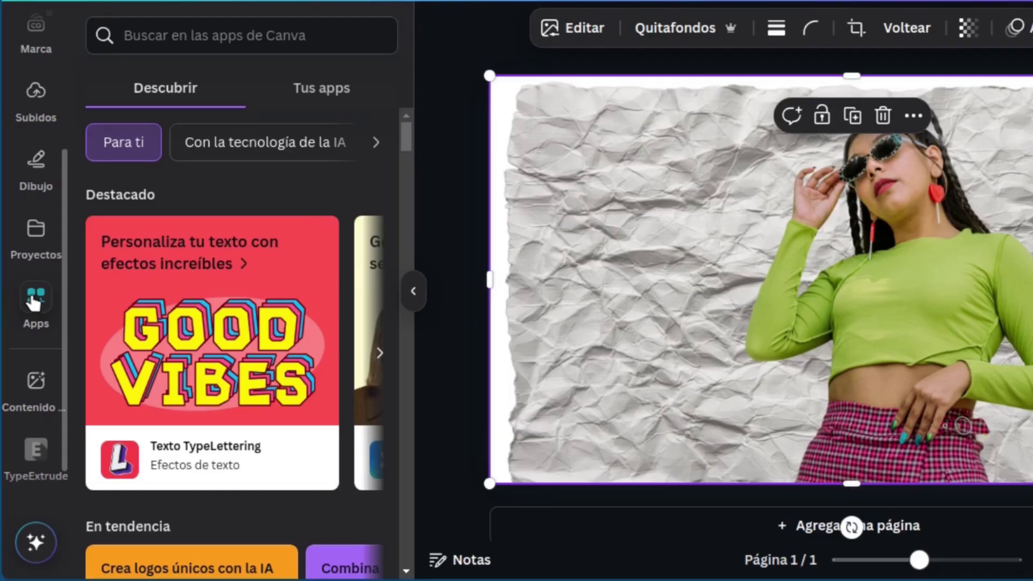
click(175, 35)
text(Cho)
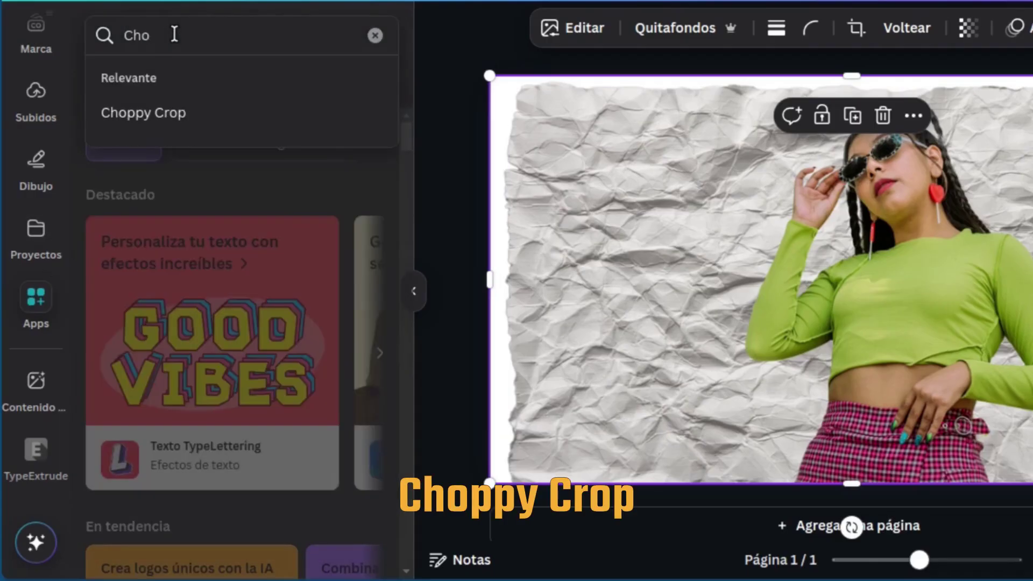
text(ppy C)
text(rop)
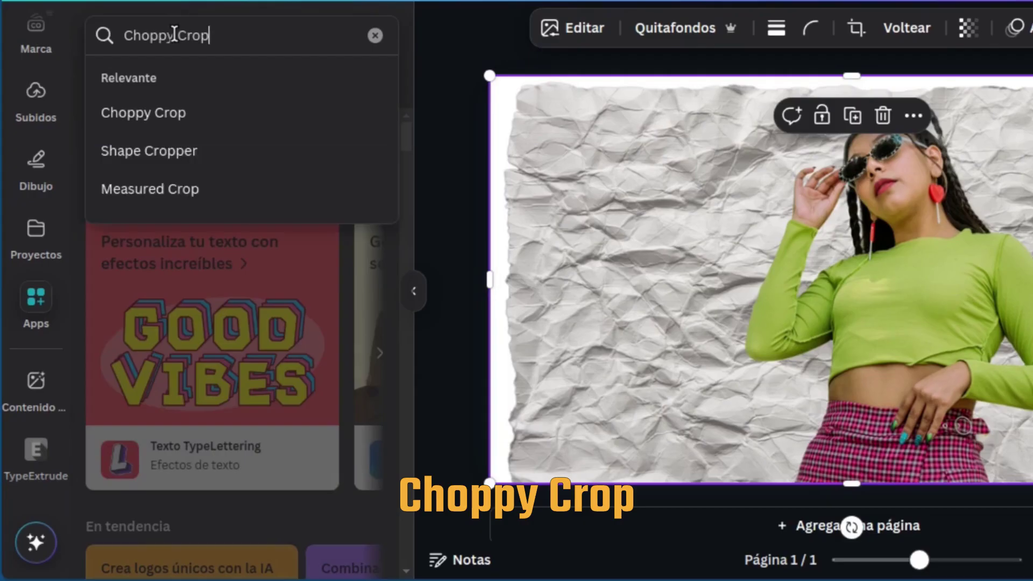
click(150, 111)
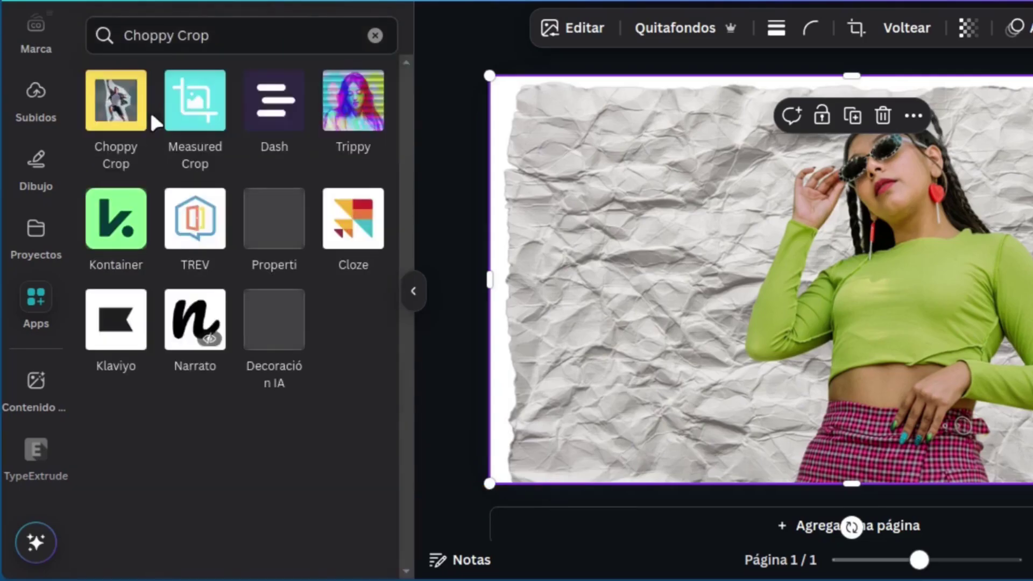
mouse_move(115, 100)
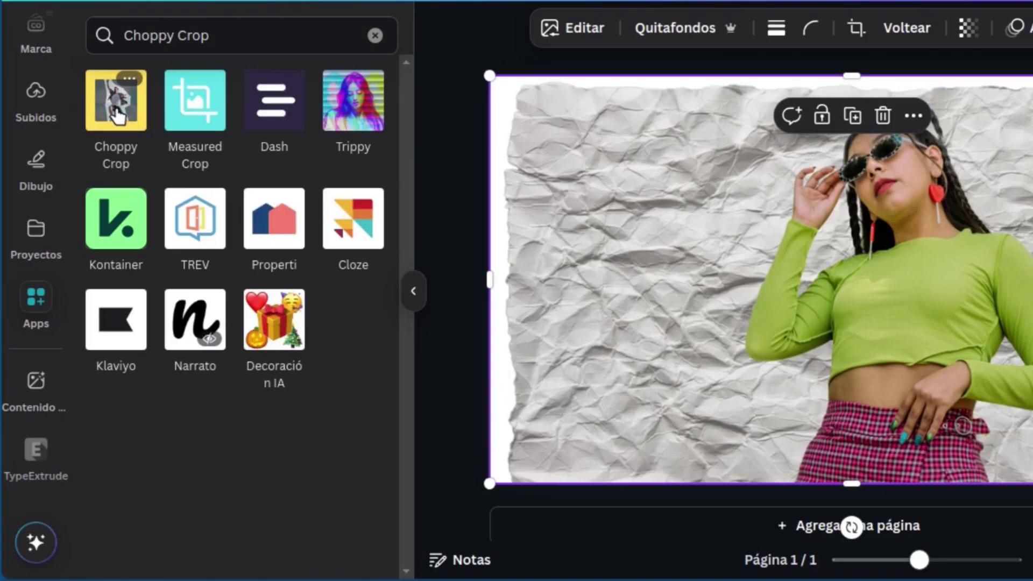
click(117, 109)
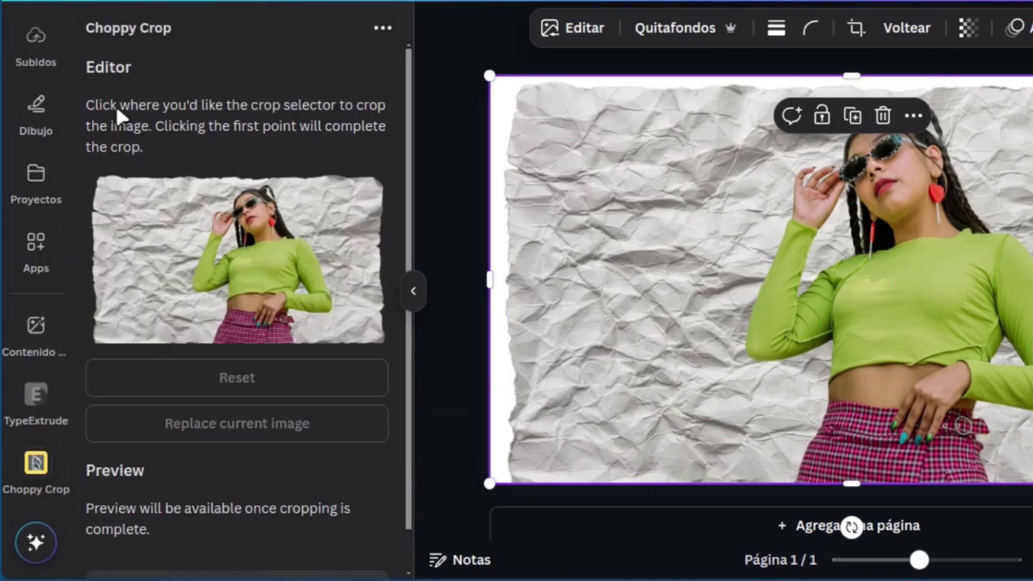
- Trace crop points from the skirt's bottom left, around her raised left arm, up over her head
click(198, 342)
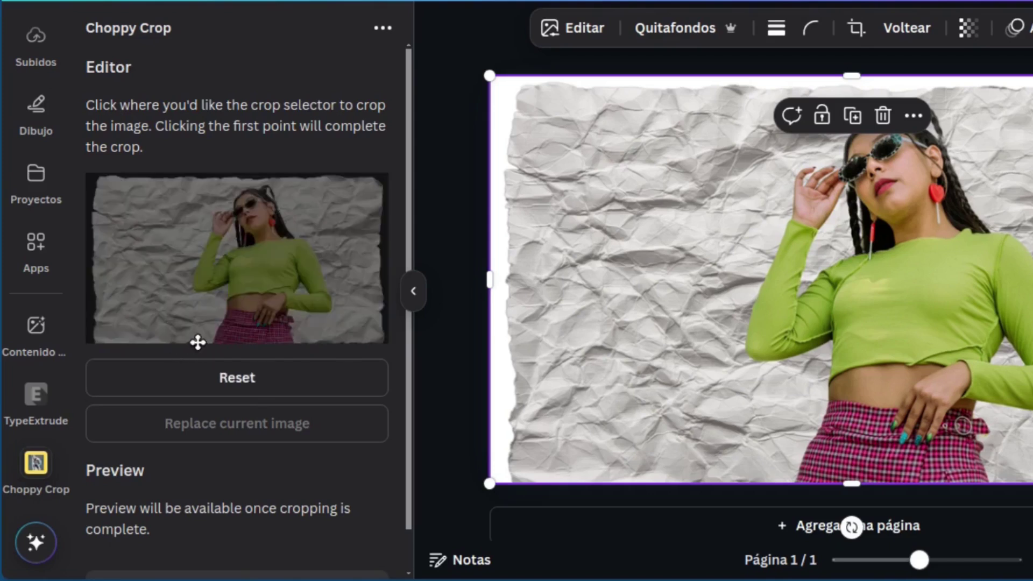
click(209, 314)
click(217, 297)
click(182, 298)
click(181, 282)
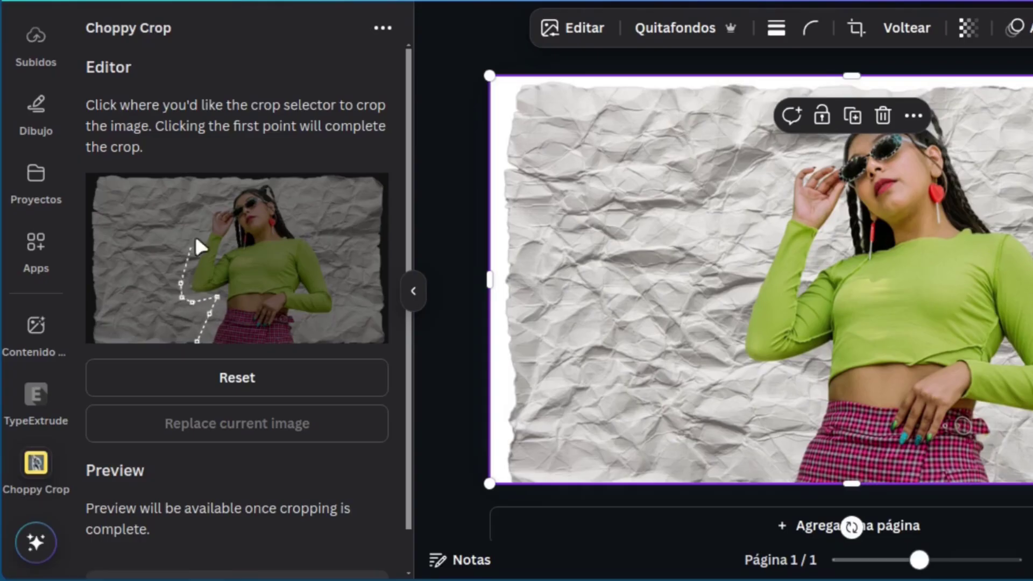
click(207, 201)
click(224, 200)
click(233, 184)
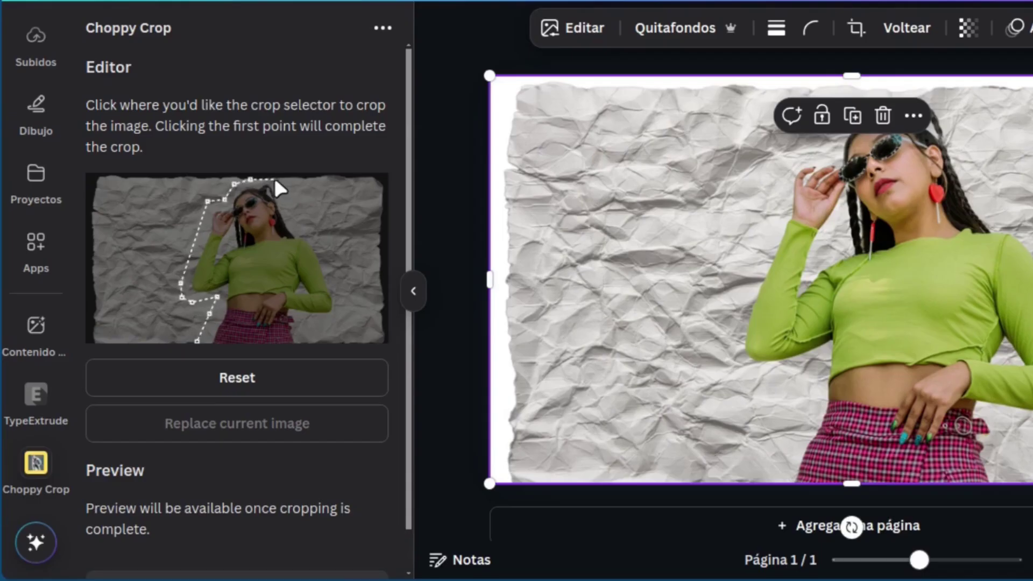
- Continue the outline down her right side and arm, closing it at the starting point
click(273, 180)
click(294, 207)
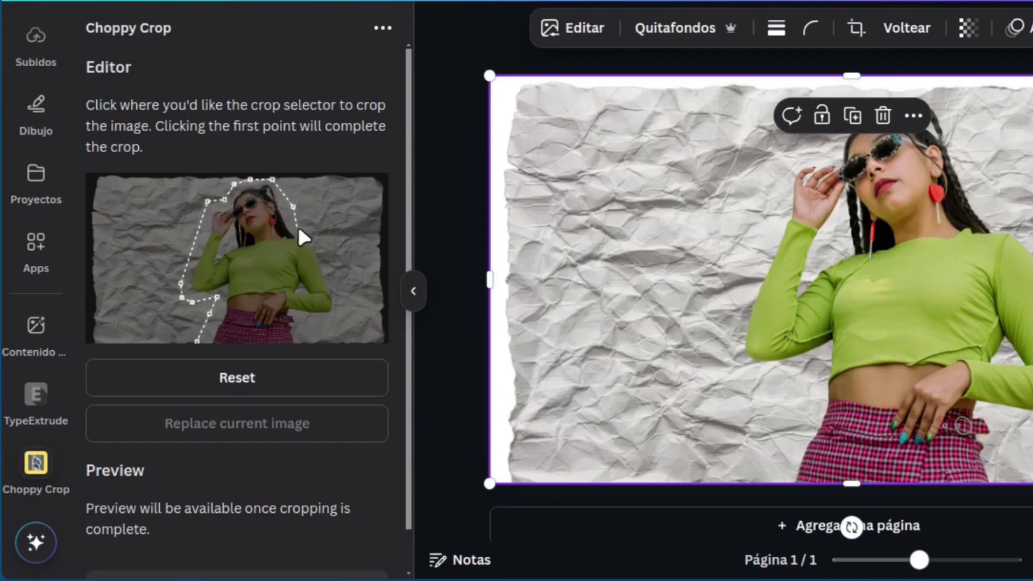
click(300, 227)
click(321, 231)
click(332, 251)
click(346, 293)
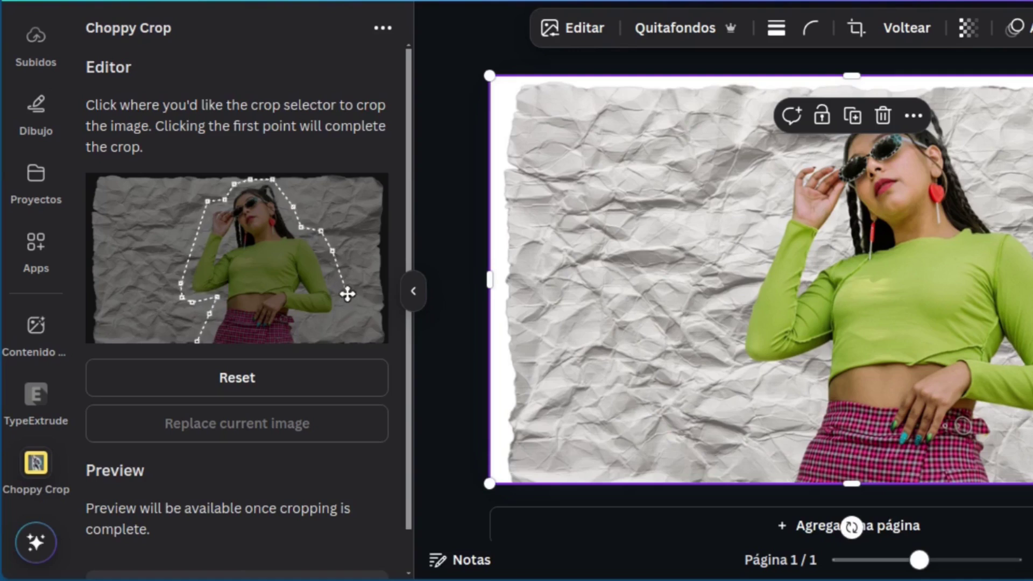
click(330, 322)
click(300, 323)
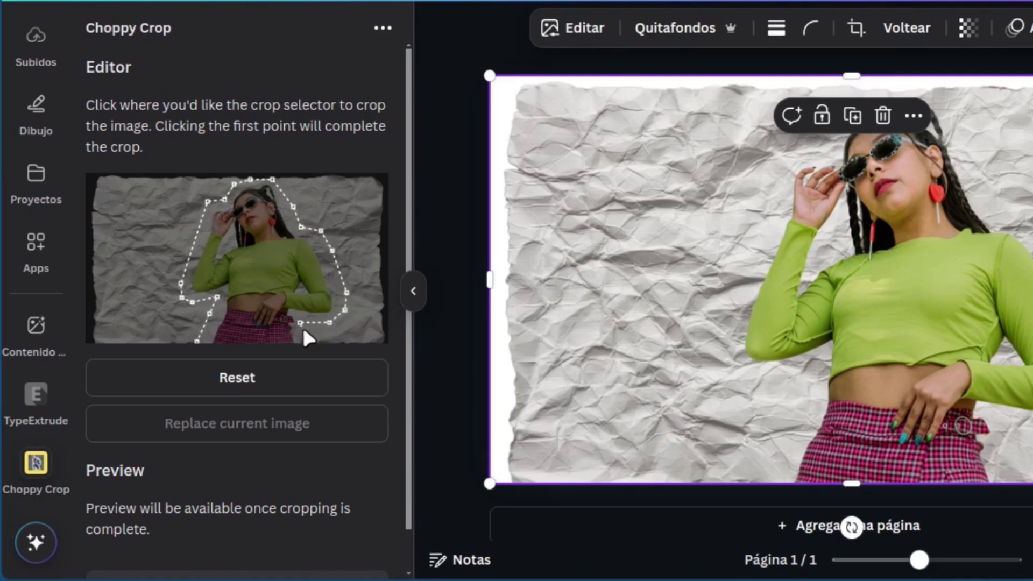
click(306, 341)
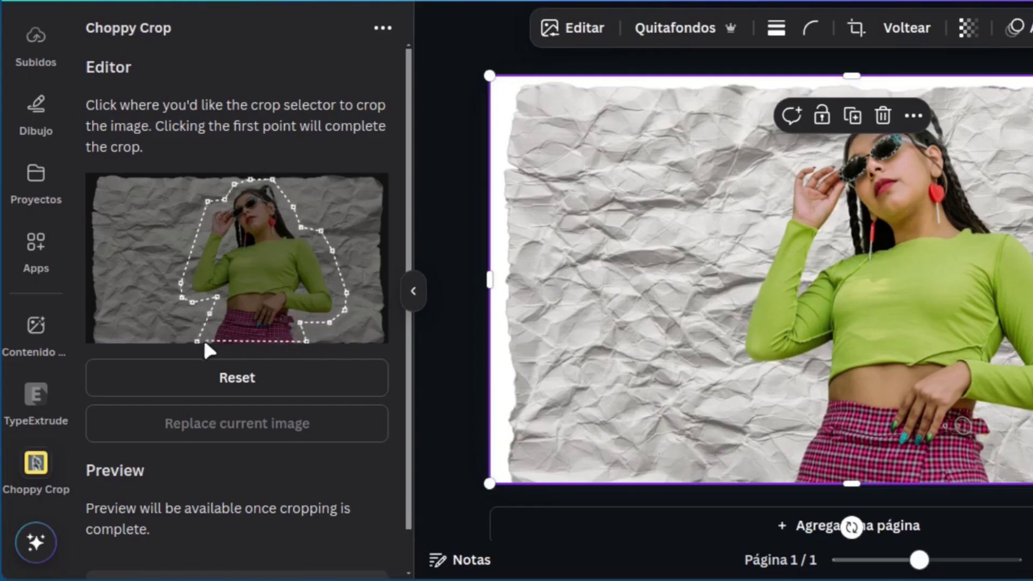
click(196, 343)
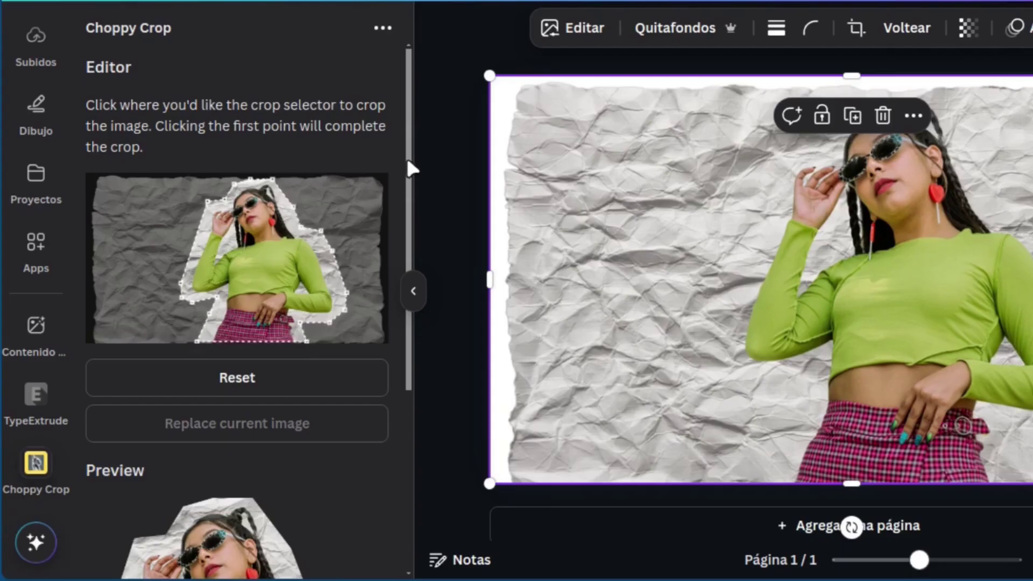
- Add the Choppy Crop cutout to the design and delete the original crumpled-paper photo
drag(405, 156, 397, 380)
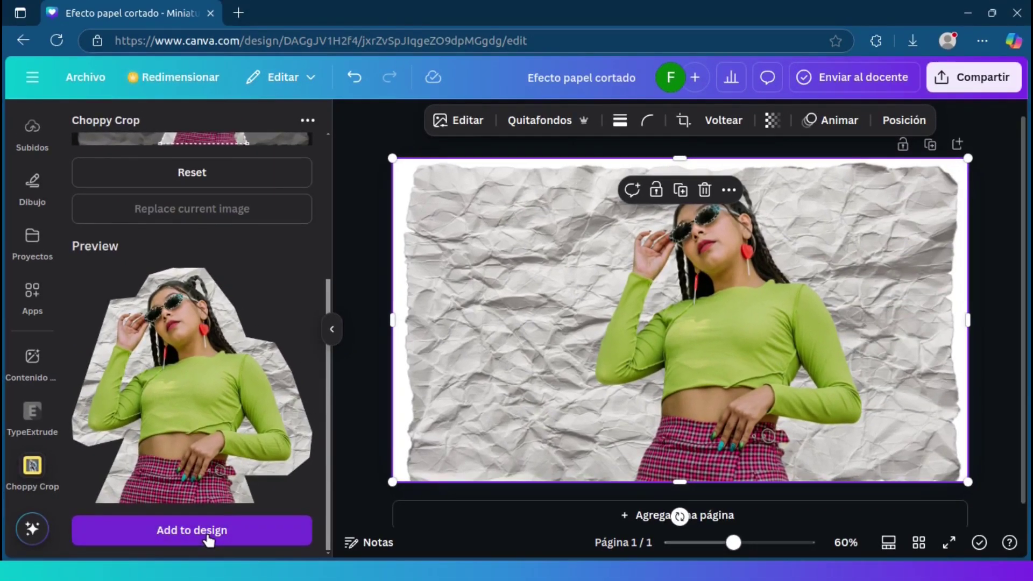
click(207, 533)
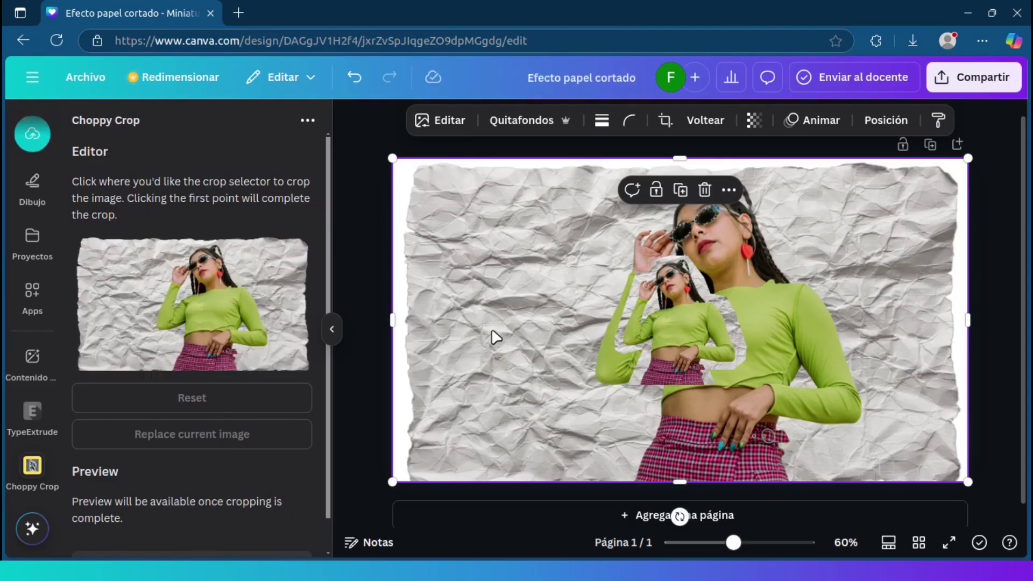
click(705, 190)
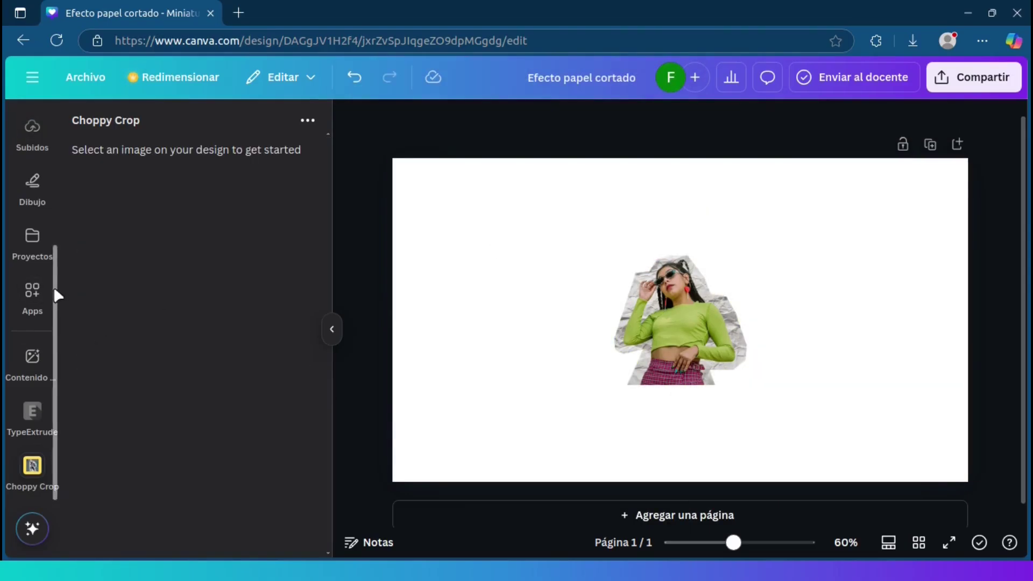
- Enlarge the jagged paper cutout to span the full page height, then select the page
scroll(56, 295, up, 3)
click(32, 320)
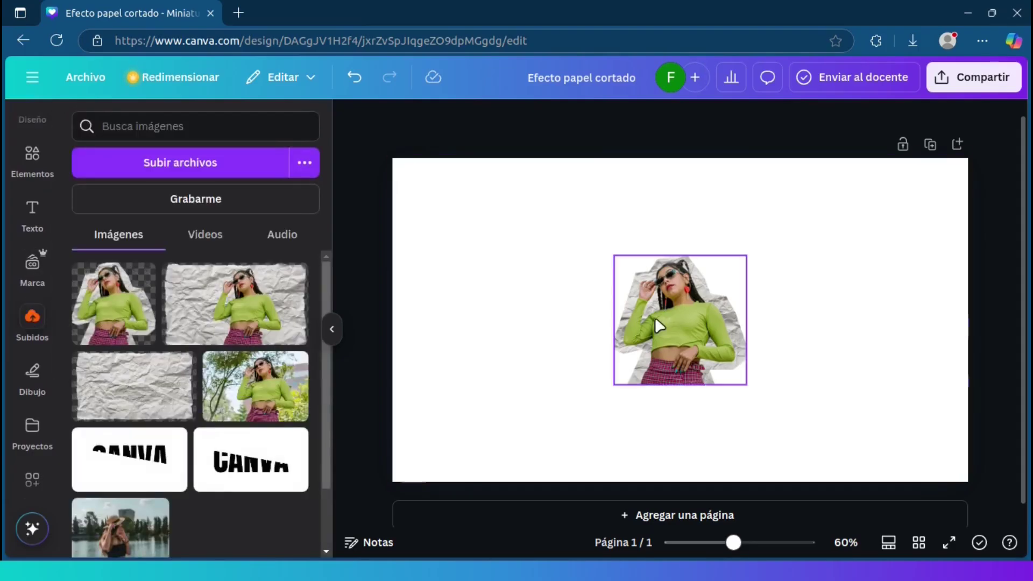
click(651, 327)
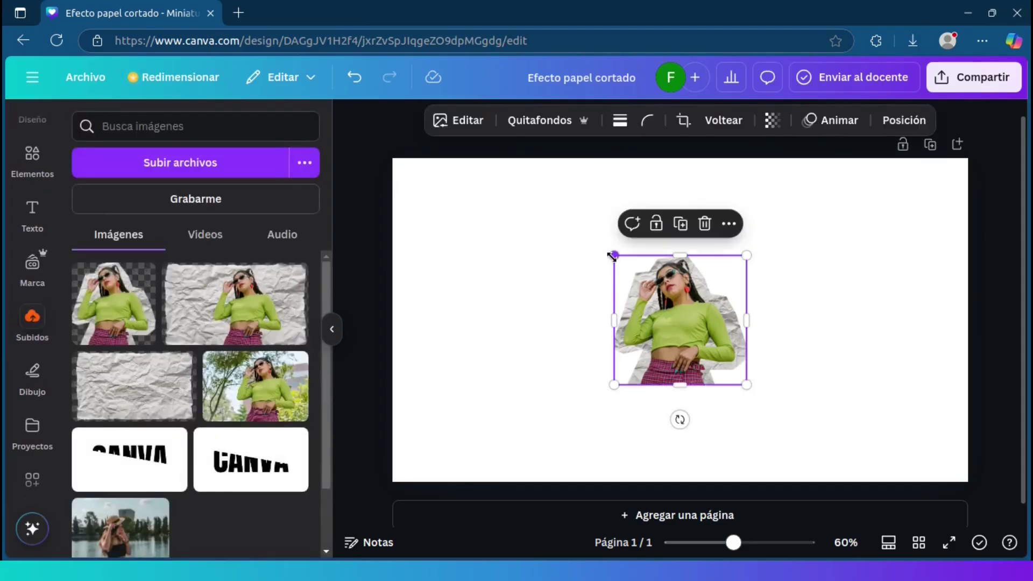
drag(611, 257, 489, 212)
drag(746, 384, 878, 450)
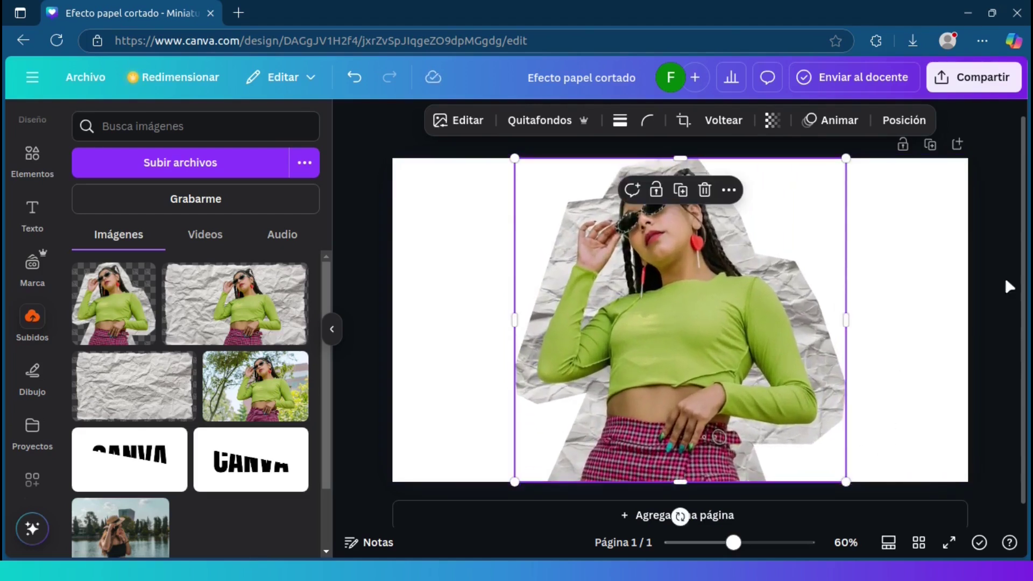
click(980, 211)
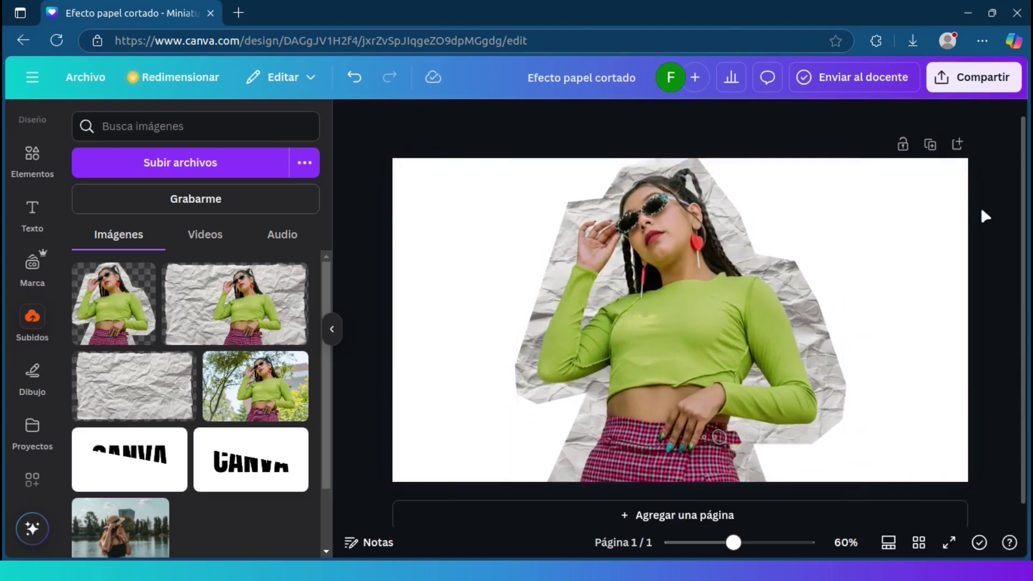
click(959, 225)
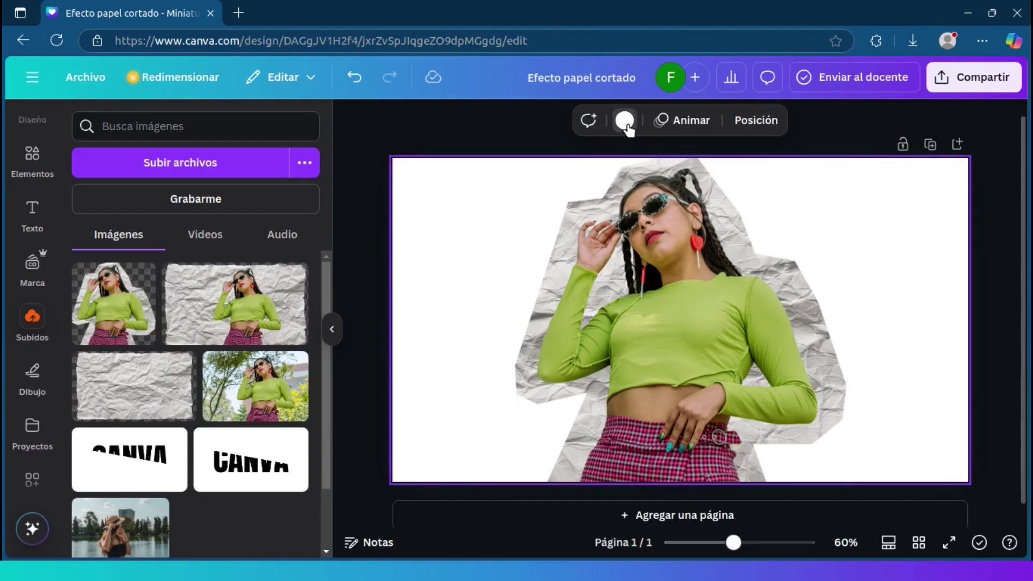
- Set the page background to the pink-to-yellow linear gradient from Degradados
click(624, 120)
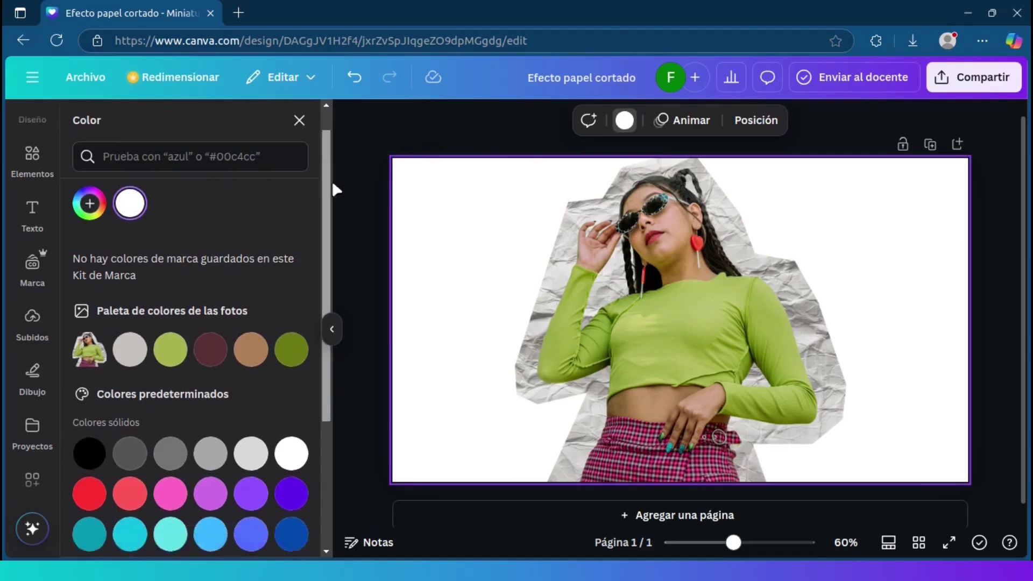
scroll(329, 269, down, 5)
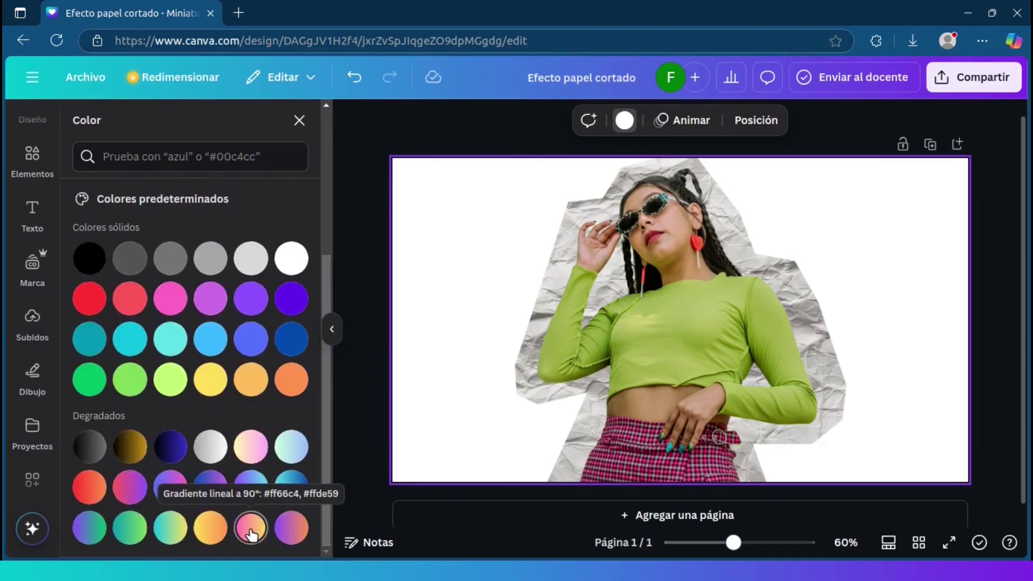
click(250, 530)
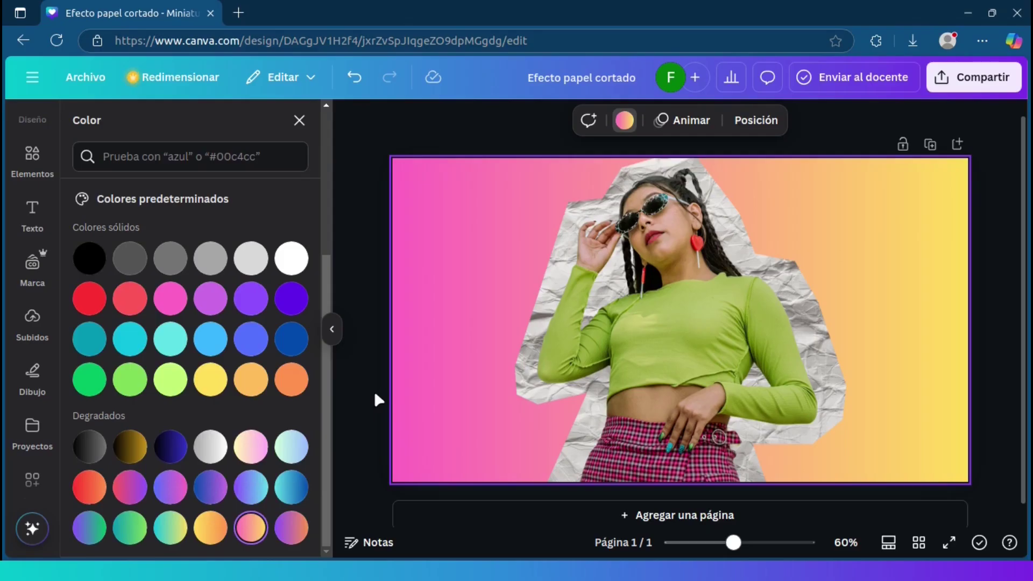
key(Escape)
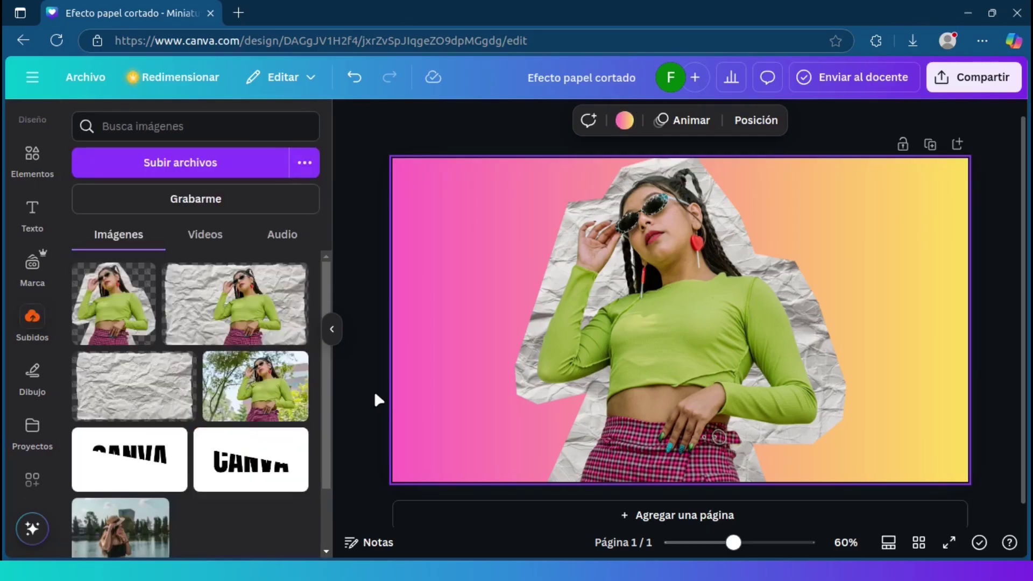
- Apply the Contorno shadow preset to the woman's jagged paper cutout, giving a thick black outline
click(582, 391)
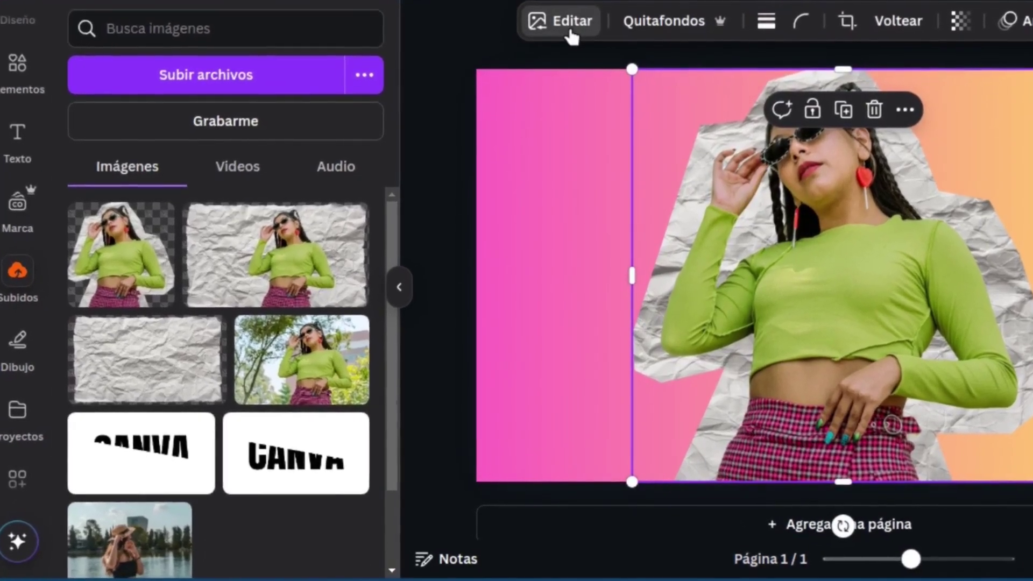
click(571, 31)
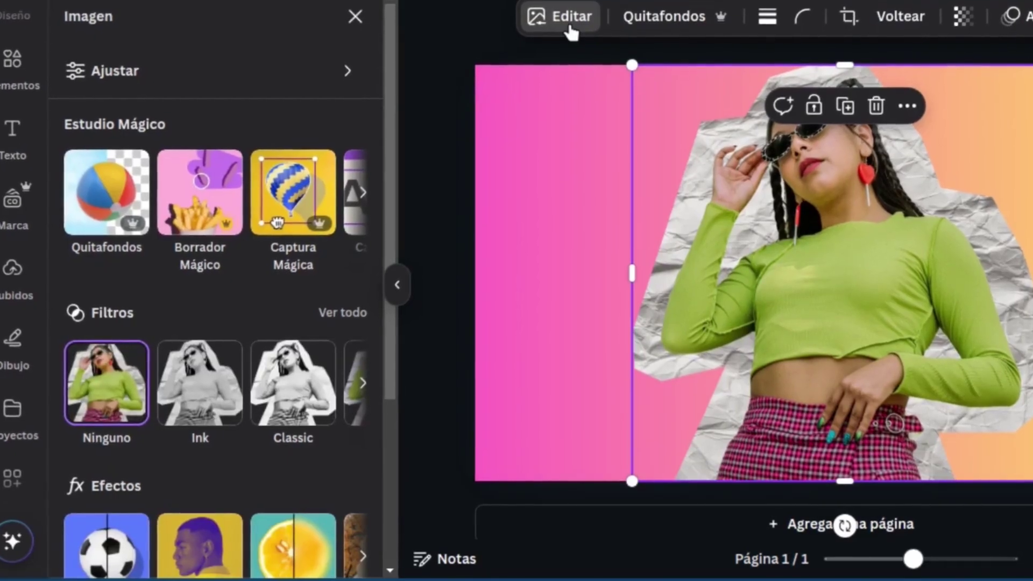
drag(392, 50, 394, 266)
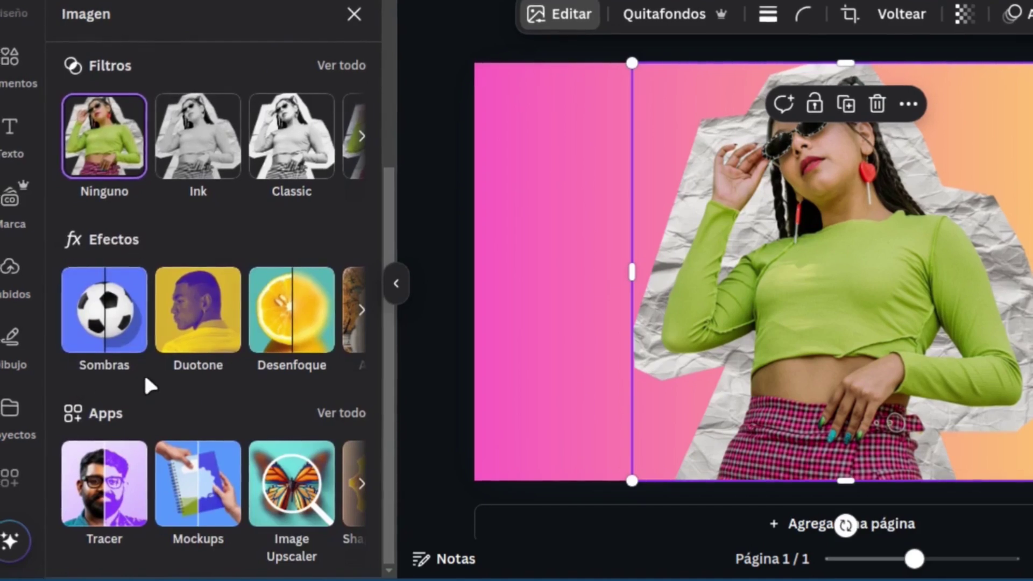
click(105, 311)
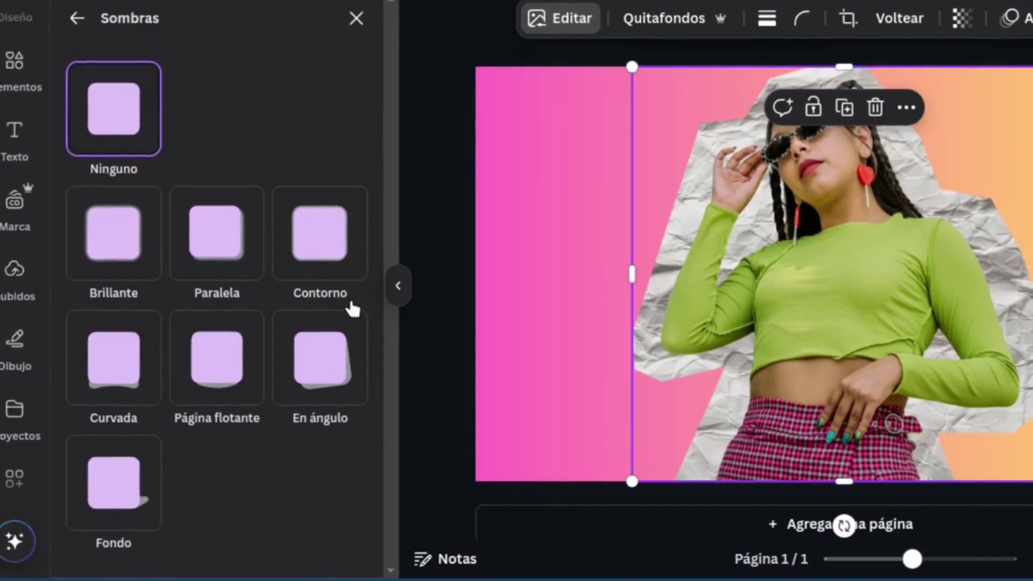
click(323, 240)
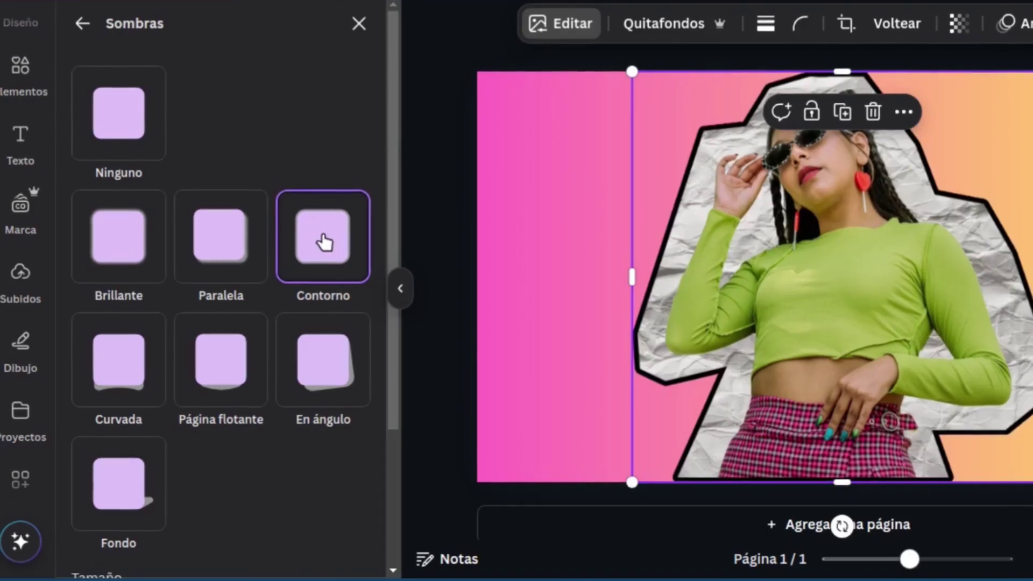
scroll(388, 259, down, 2)
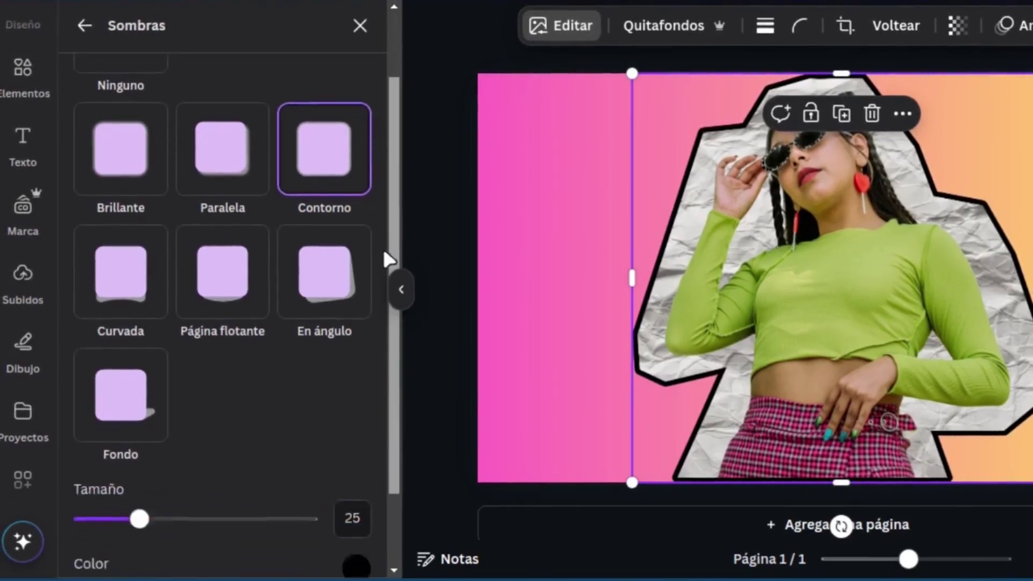
scroll(388, 259, down, 2)
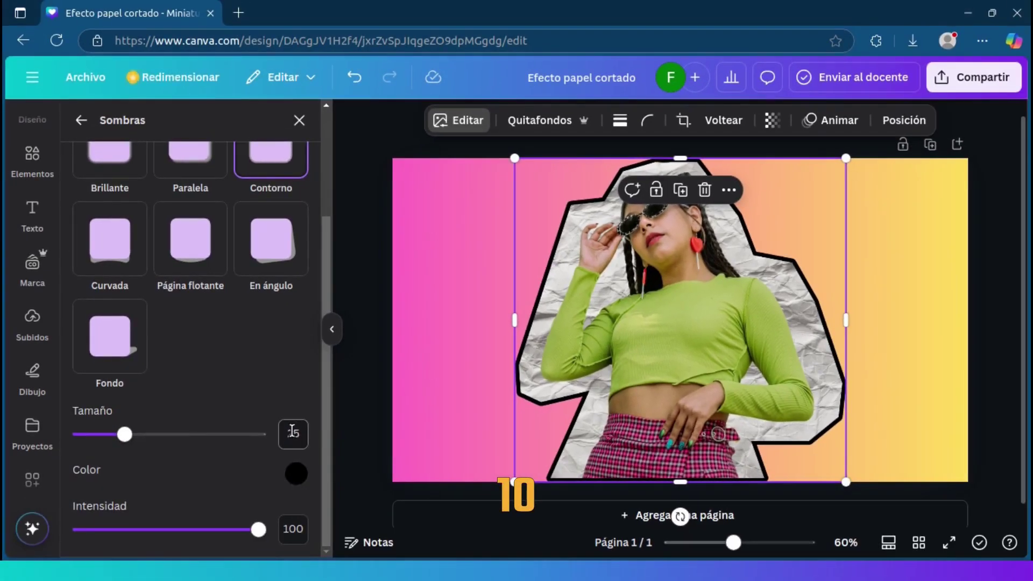
text(10)
- Set the Contorno outline size to 10 and intensity to 10
key(Return)
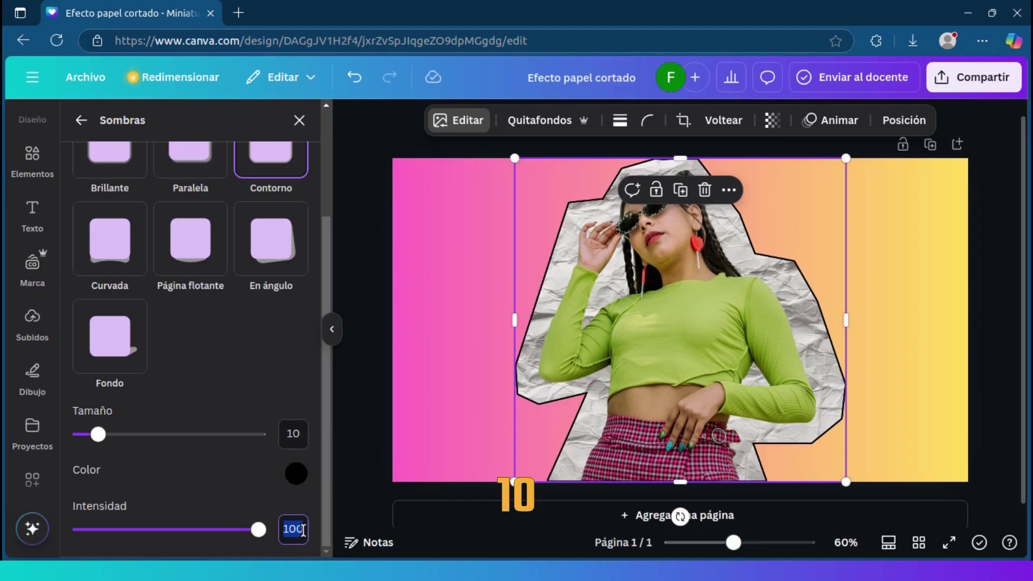
text(10)
key(Return)
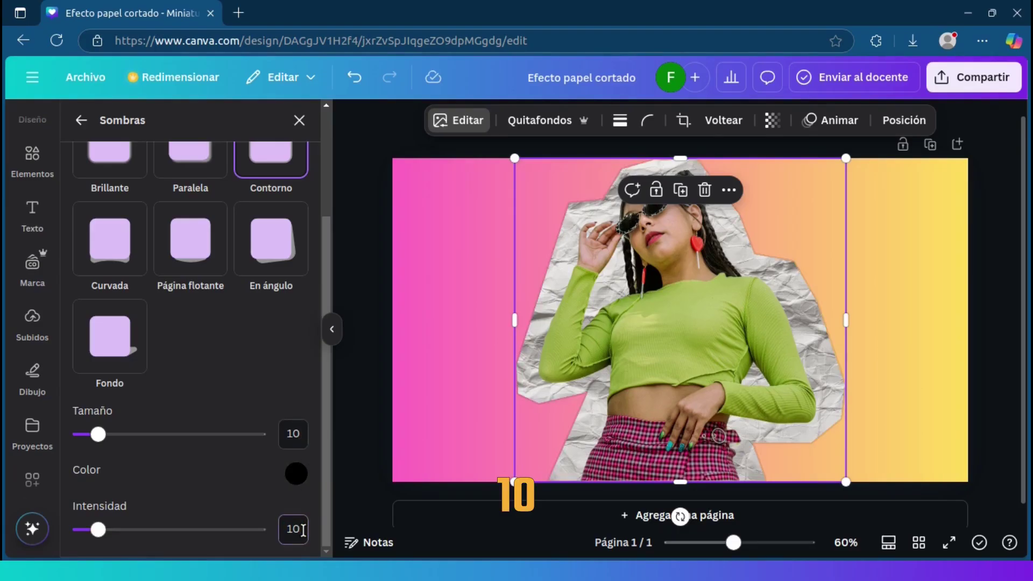